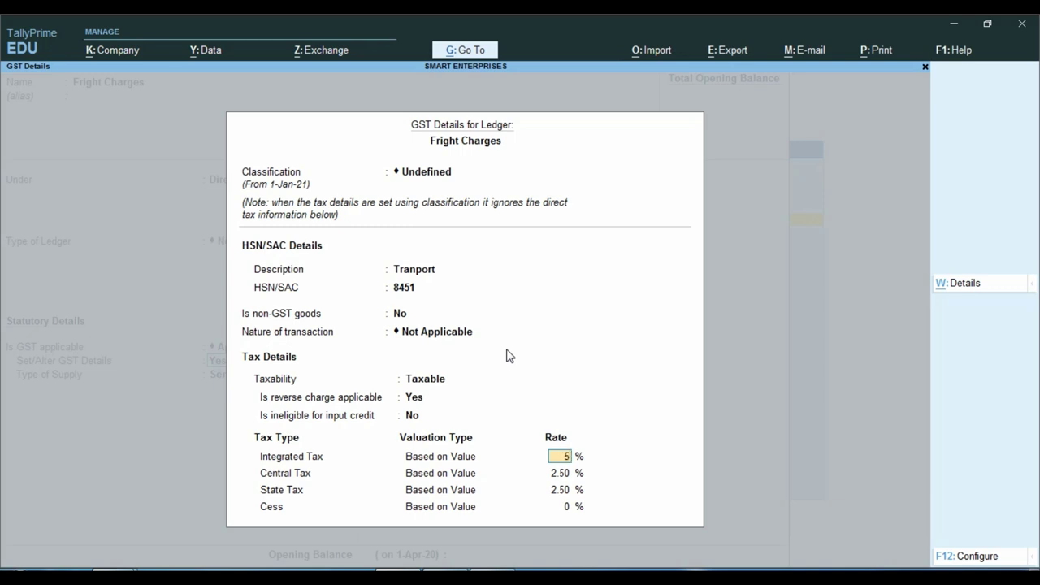
Accept the Fright Charges GST tax rates and set their revised applicability to start on 1 April
key("Return")
key("Return")
key("Return")
key("Return")
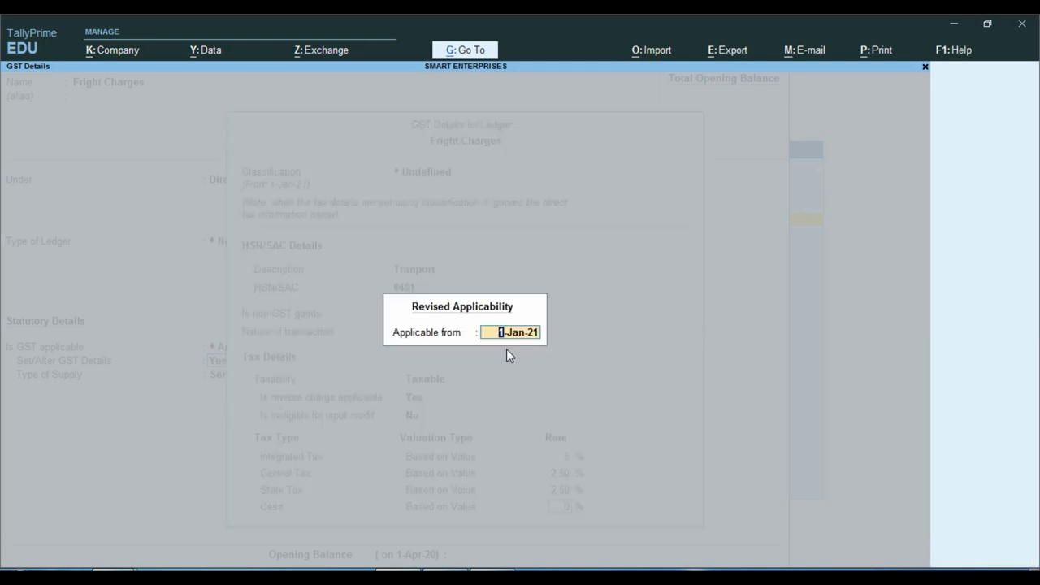
type("1.4.202")
key("Return")
key("Return")
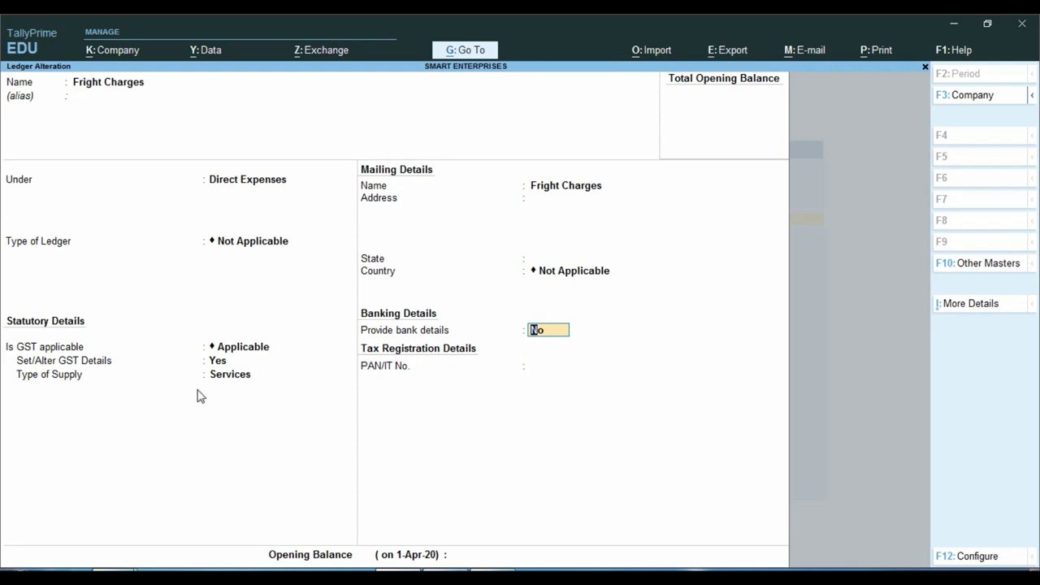
Leave bank details set to No and the PAN blank, and save the altered Fright Charges ledger
key("ctrl")
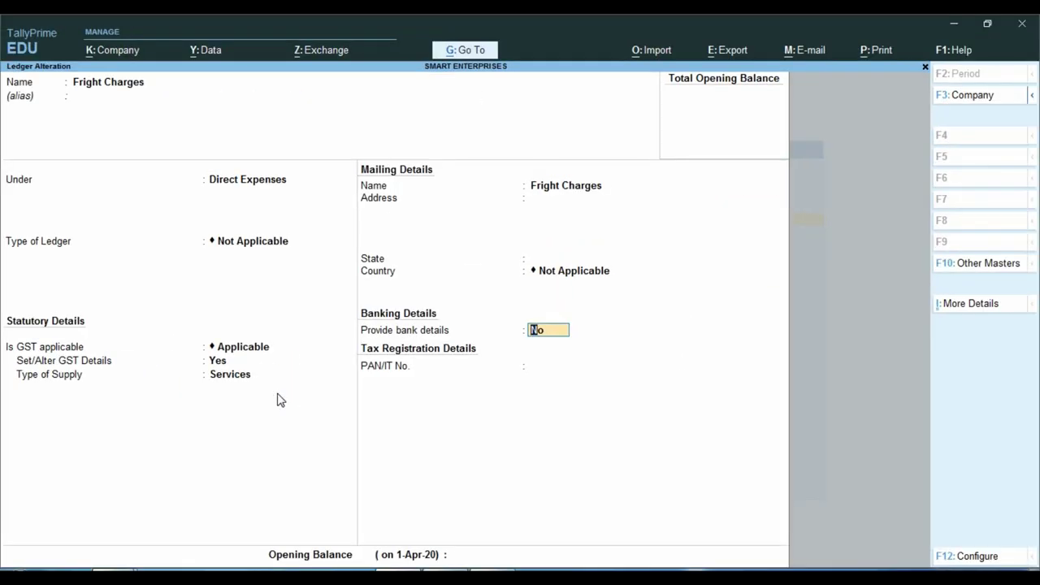
key("Return")
key("Return")
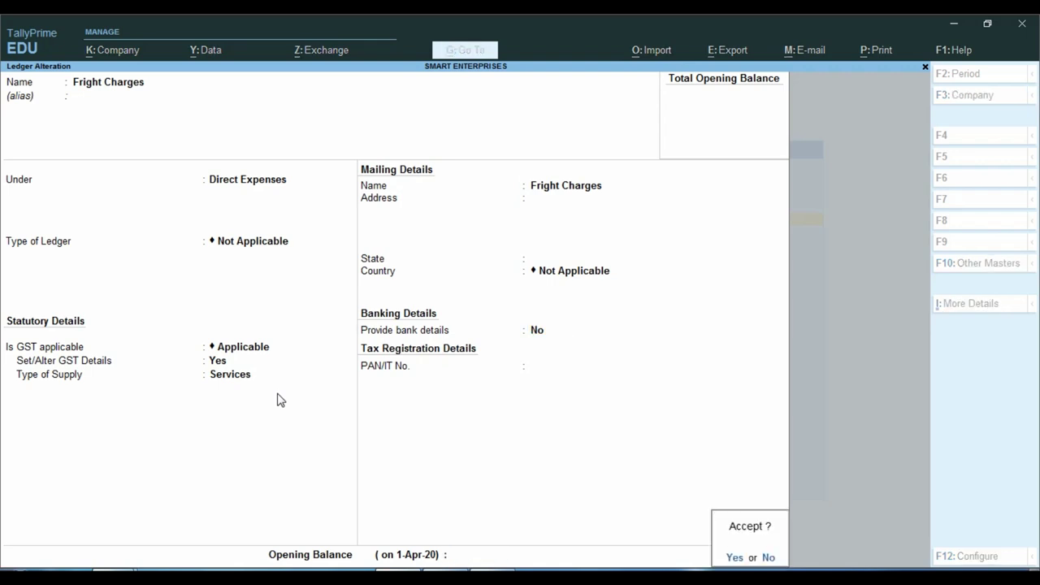
key("Return")
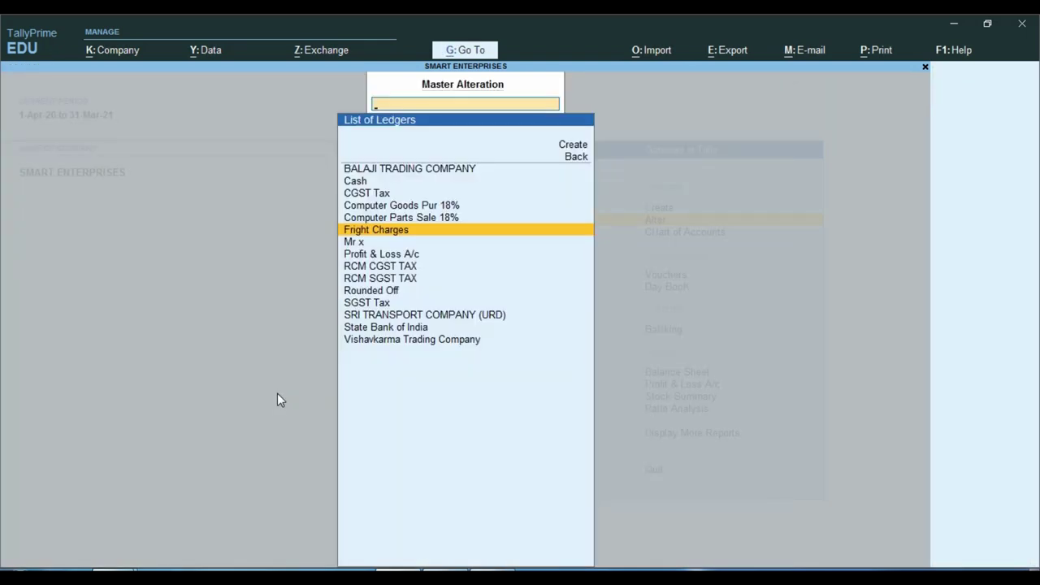
Highlight the SRI TRANSPORT COMPANY (URD) ledger for alteration and check the transporter's city on BILTY.pdf in Adobe Reader
key("Down")
key("Down")
key("Down")
key("Down")
key("Down")
key("Down")
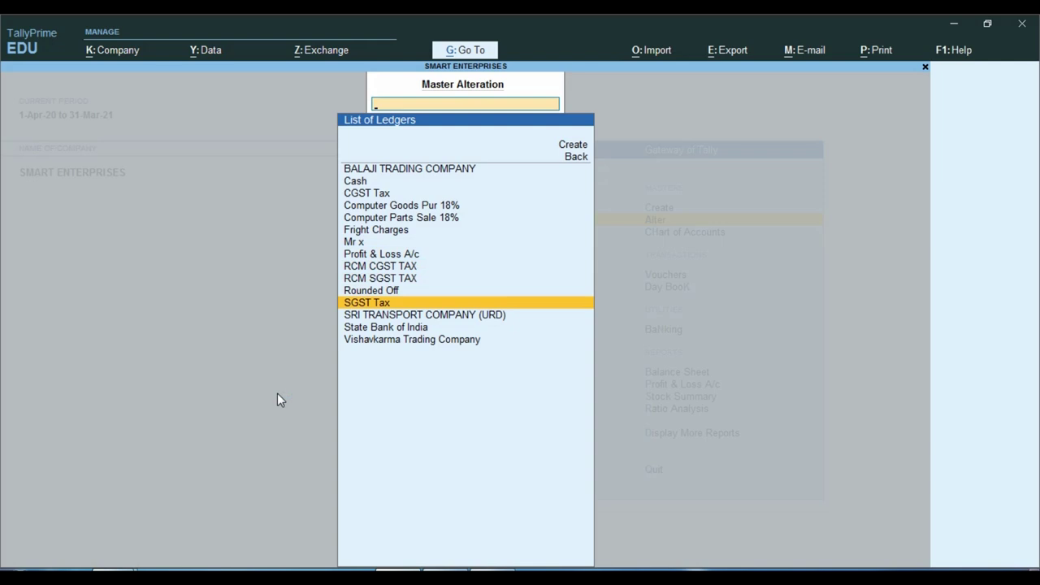
key("Down")
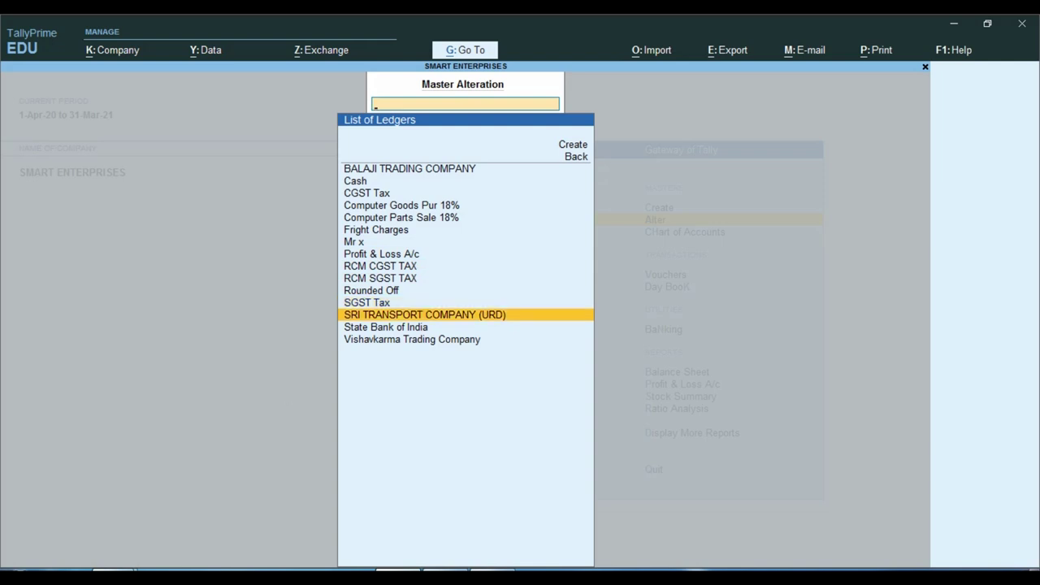
key("alt+Tab")
scroll(450, 274, "up", 3)
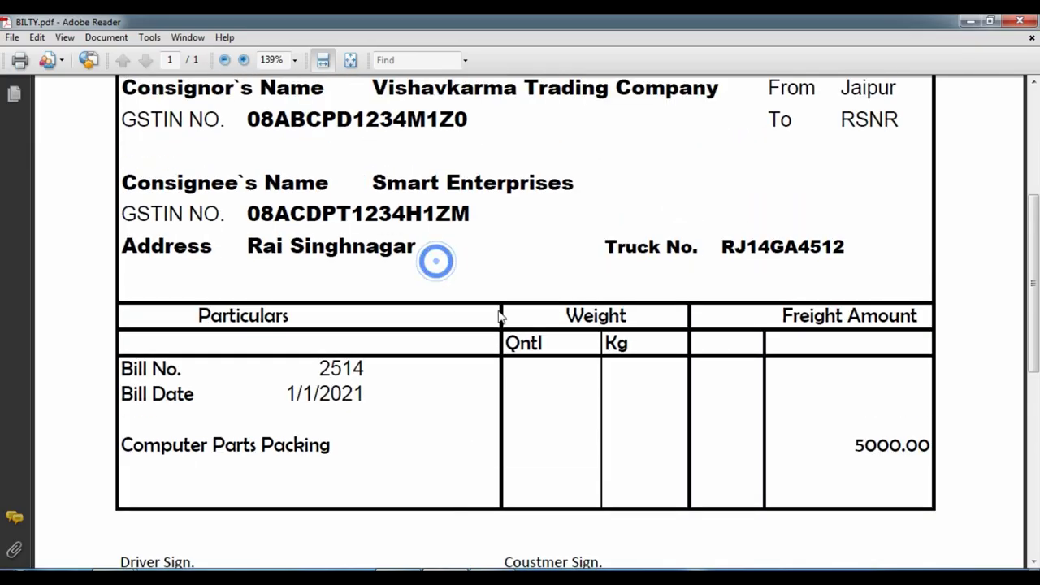
scroll(432, 260, "up", 6)
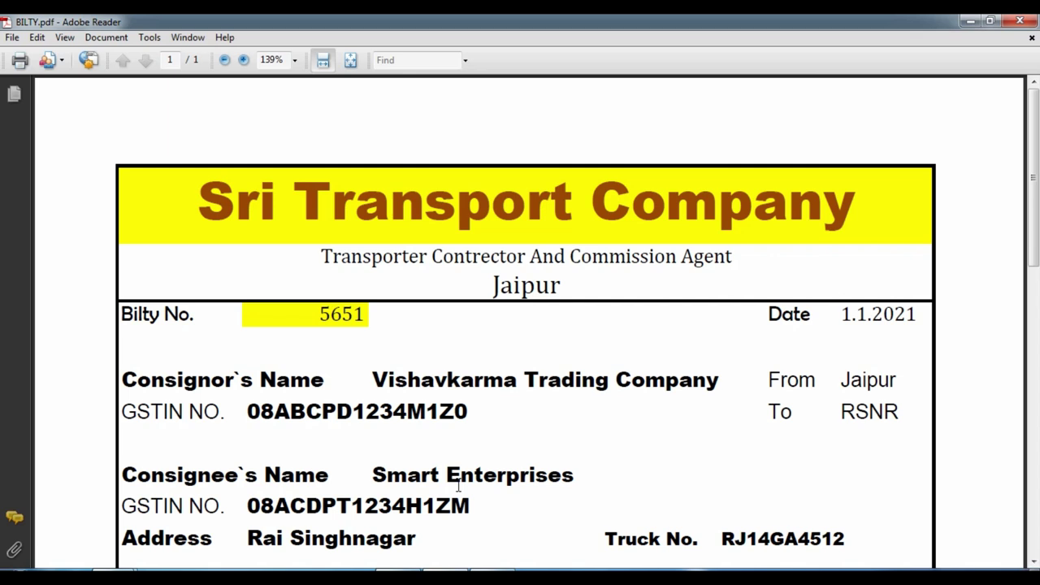
key("alt+Tab")
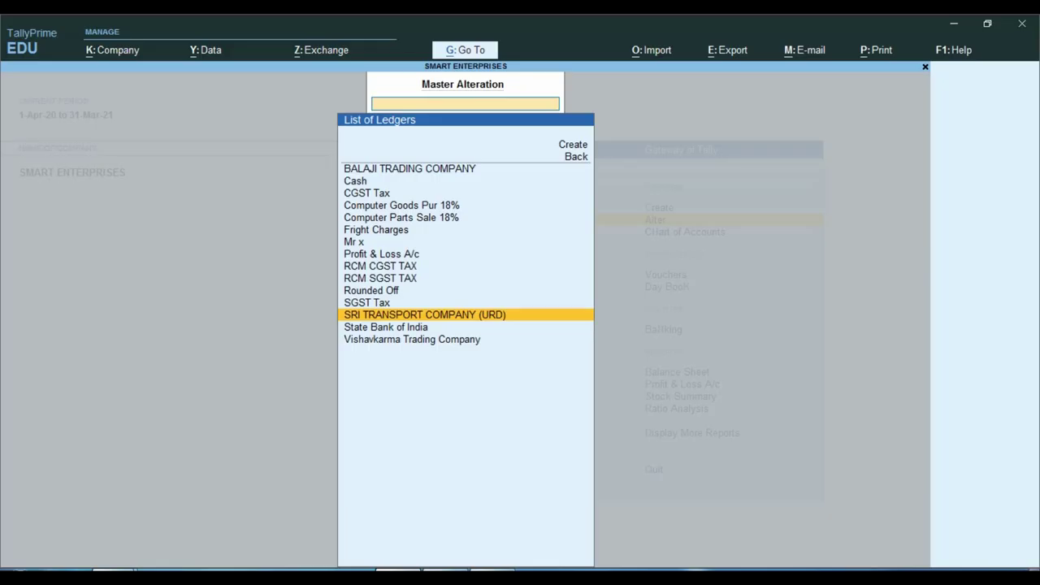
Open the SRI TRANSPORT COMPANY (URD) ledger, keep it under Sundry Creditors, and enter Jaipur as its mailing address
key("Return")
key("Return")
key("Return")
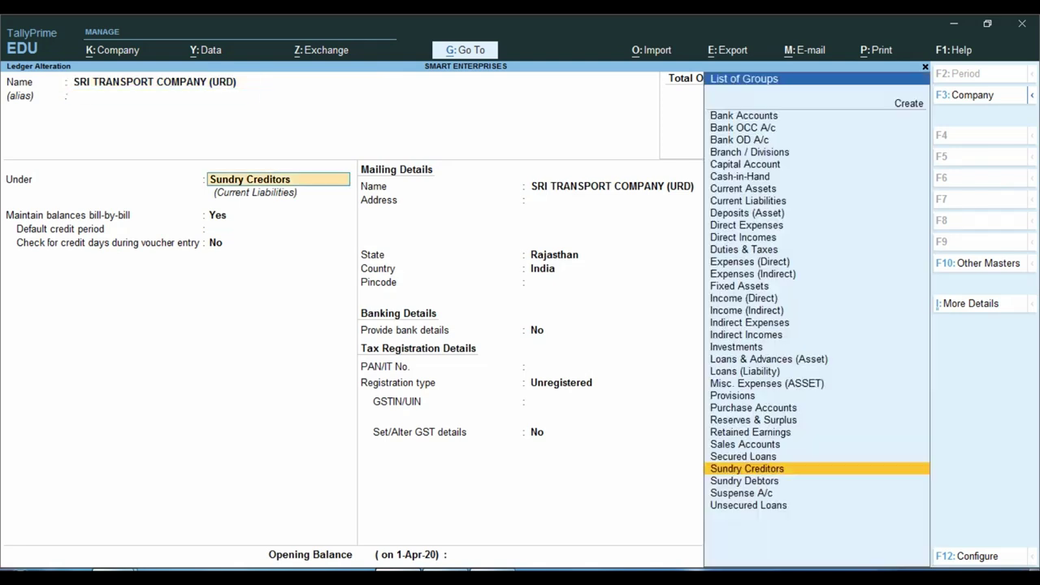
key("Return")
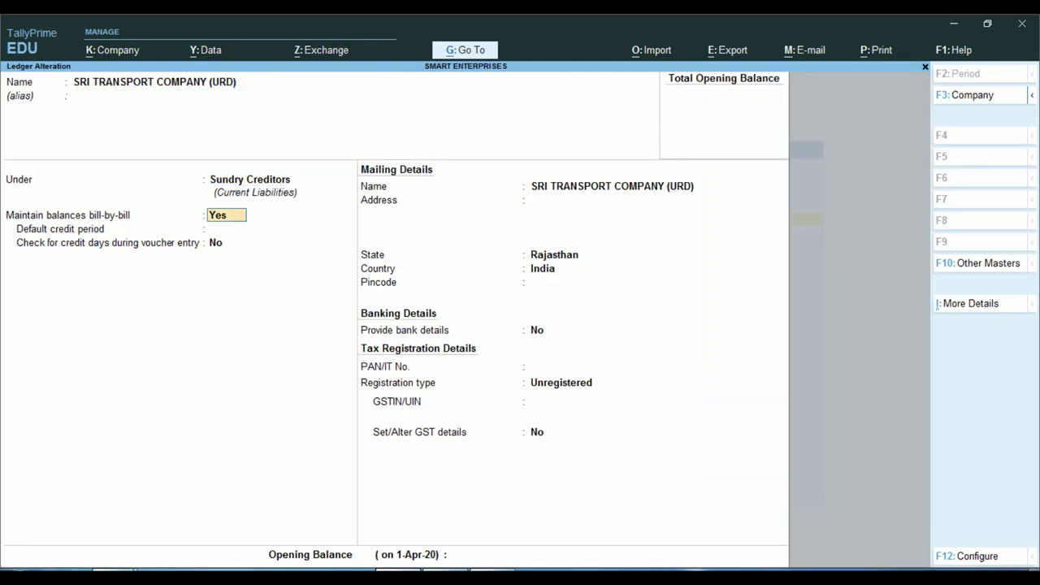
key("Return")
key("Return")
key("Return")
key("Return")
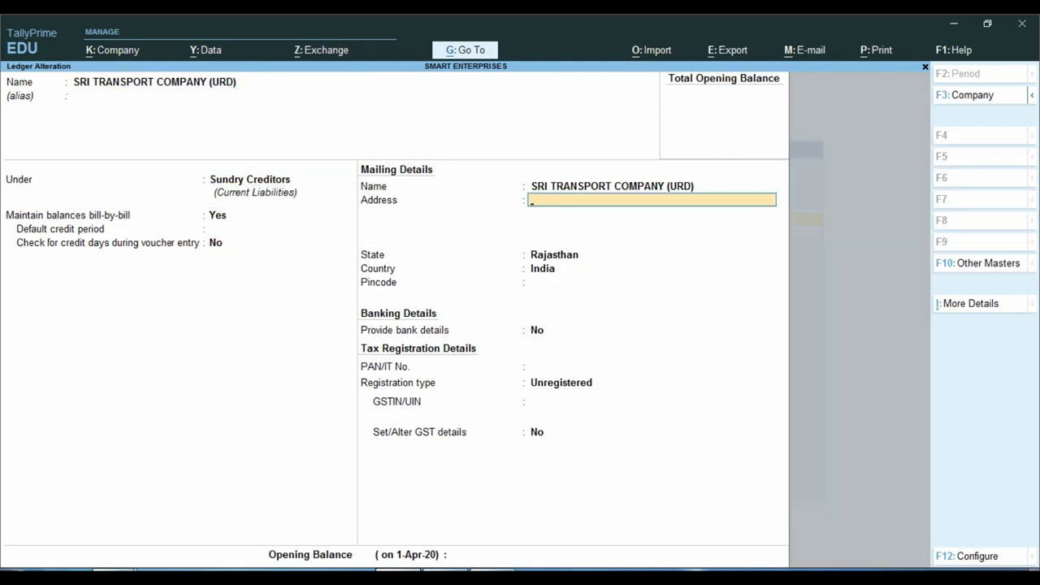
type("Jaipur")
key("Return")
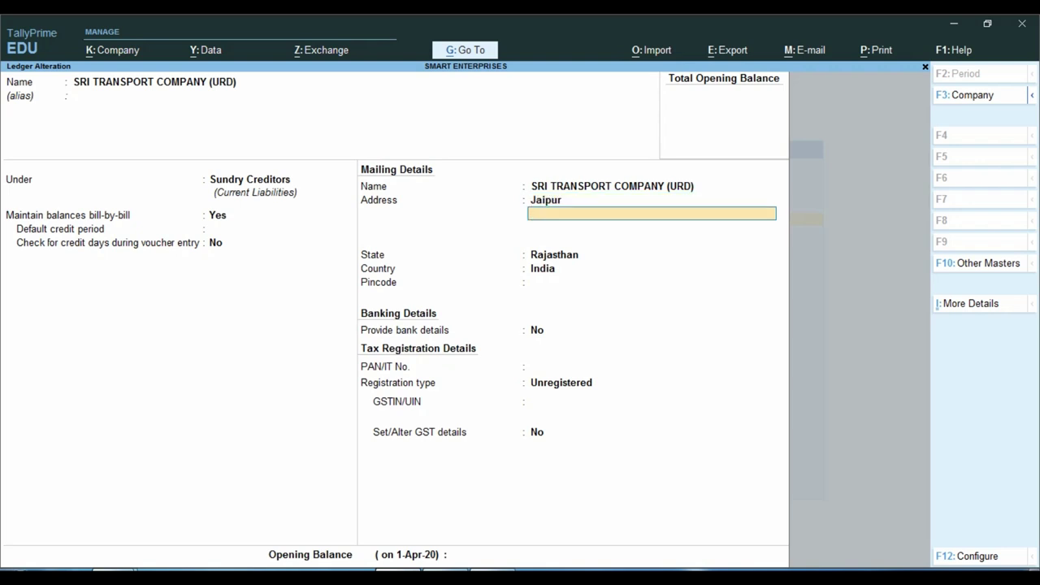
Keep the state Rajasthan and registration type Unregistered, and save the SRI TRANSPORT COMPANY (URD) ledger
key("Return")
key("Return")
key("Return")
key("Return")
key("Return")
key("Return")
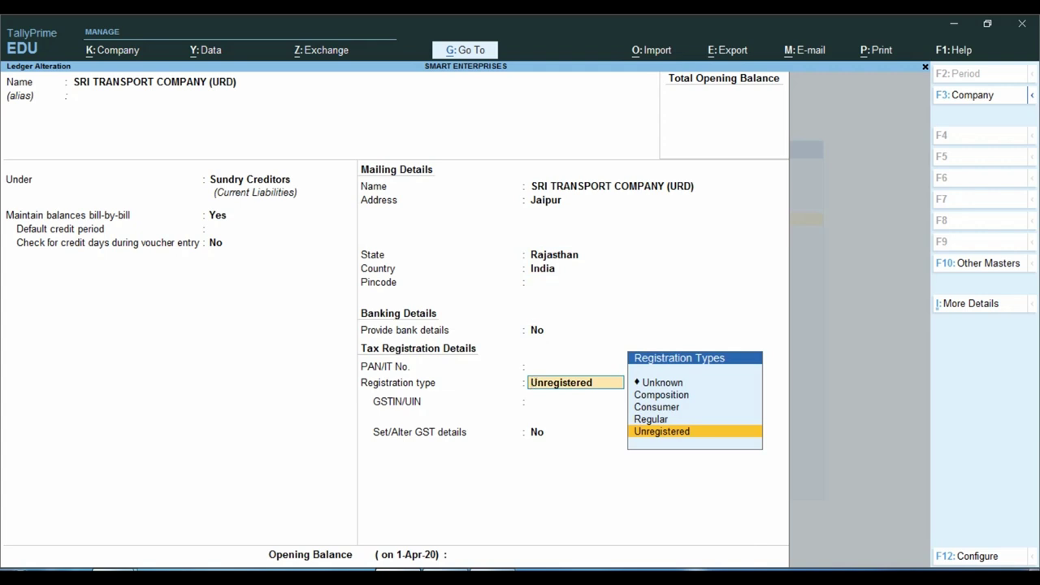
key("Return")
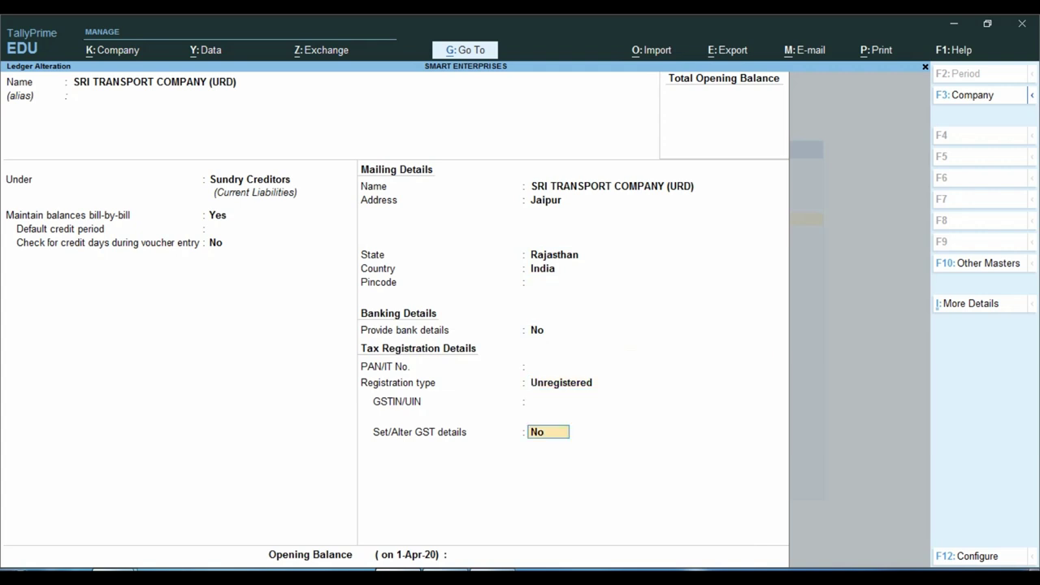
key("Return")
key("Return")
key("Return")
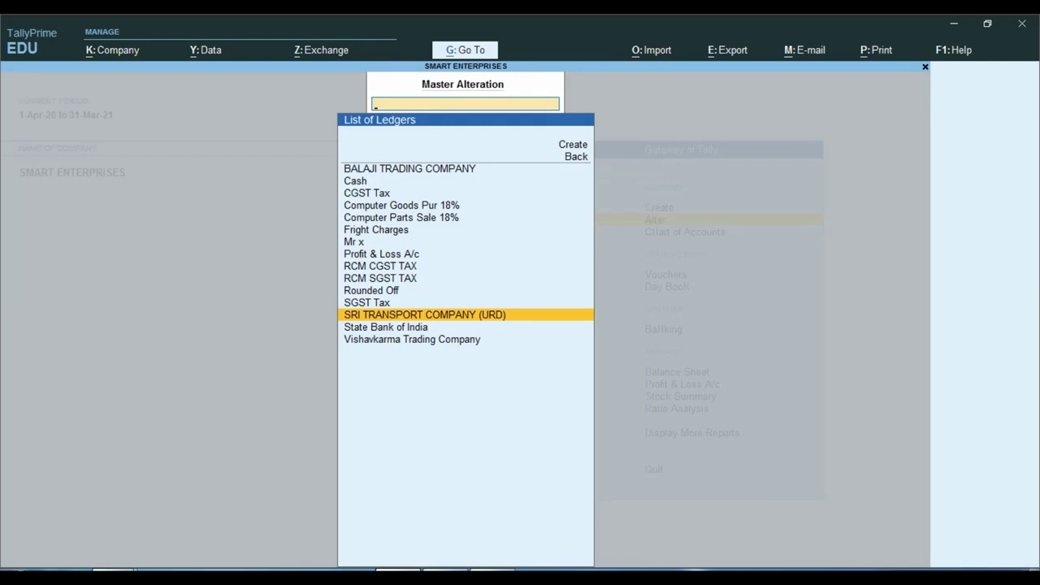
Review the party, cash, bank, tax and purchase ledgers in the company's ledger list
key("Down")
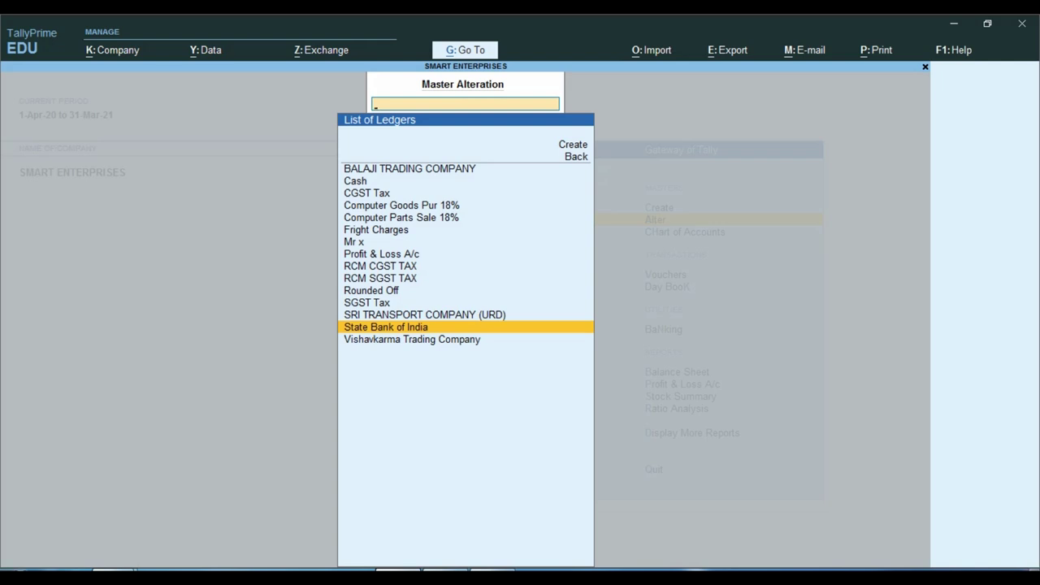
key("Down")
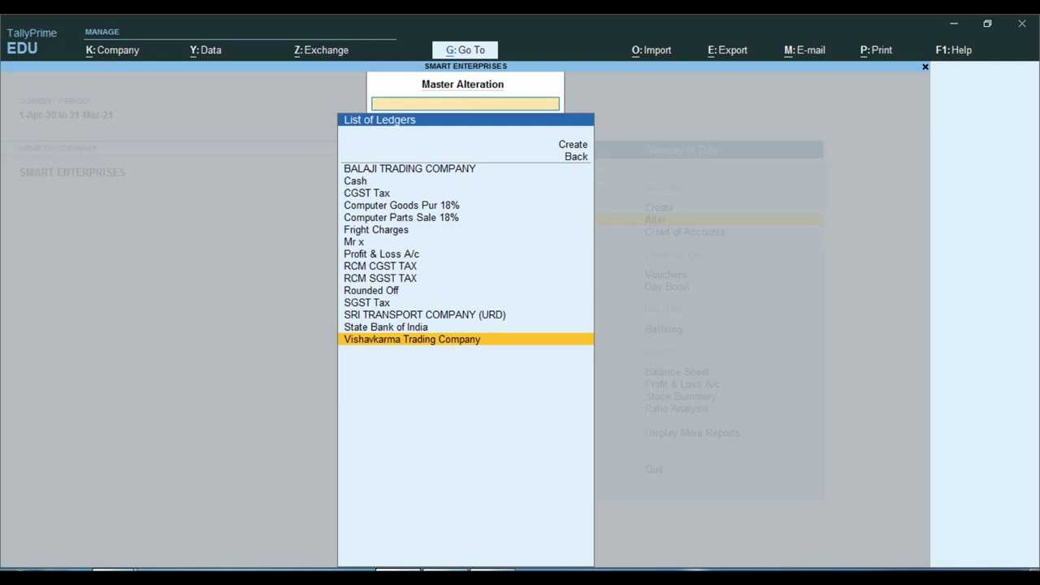
key("Up")
key("Up")
key("Up")
key("Up")
key("Up")
key("Up")
key("Up")
key("Up")
key("Up")
key("Up")
key("Up")
key("Up")
key("Up")
key("Up")
key("Up")
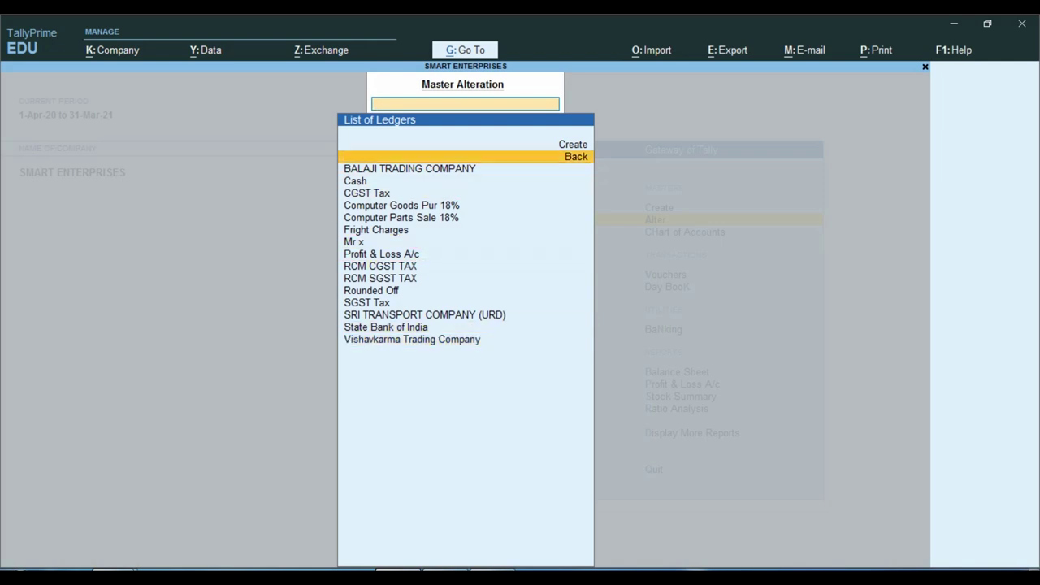
key("Down")
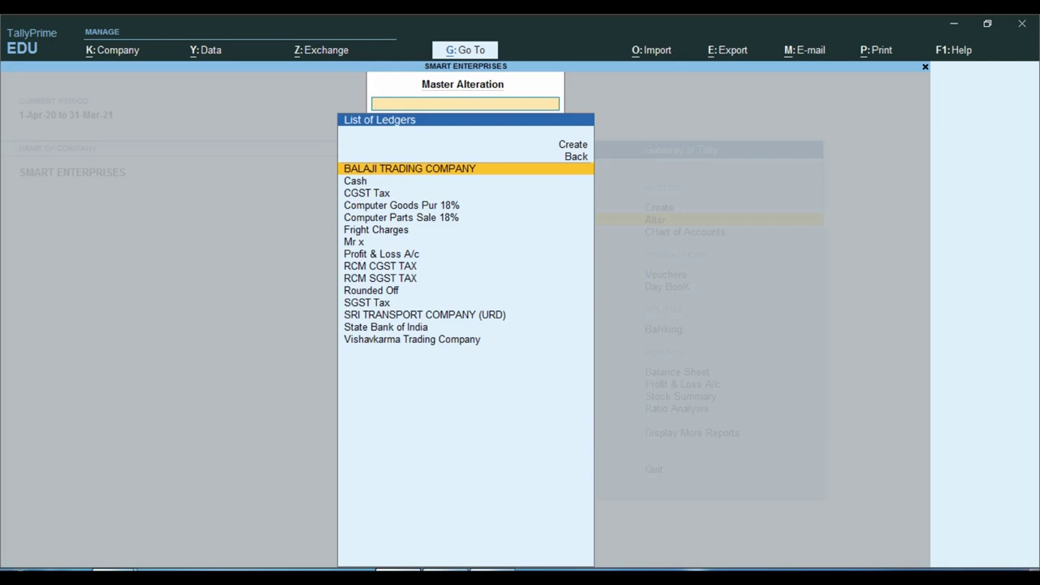
key("Down")
key("Down")
key("Down")
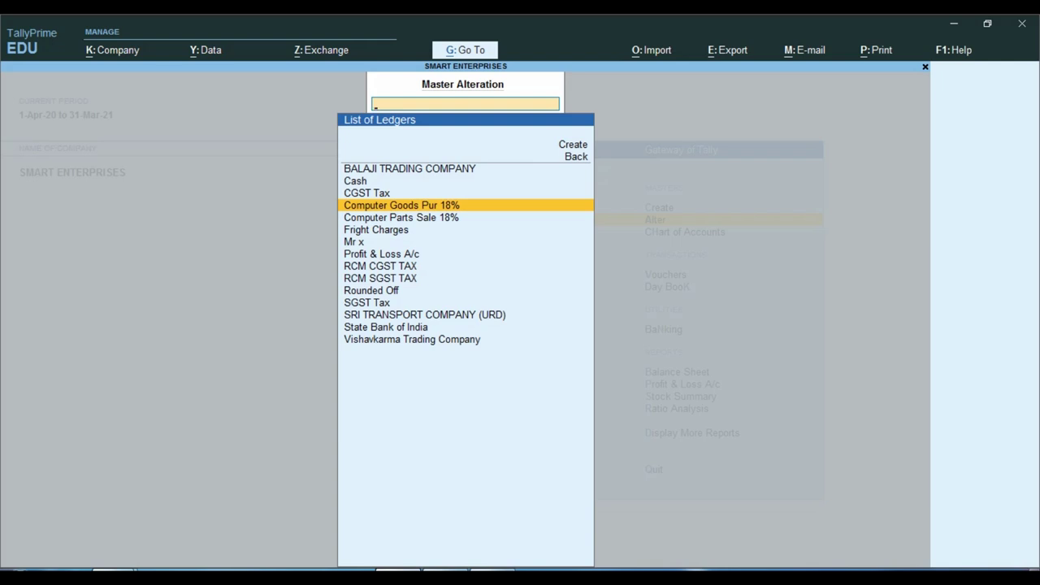
Return to the Gateway of Tally and review the consignment and freight details on BILTY.pdf in Adobe Reader
key("Escape")
key("Escape")
key("Up")
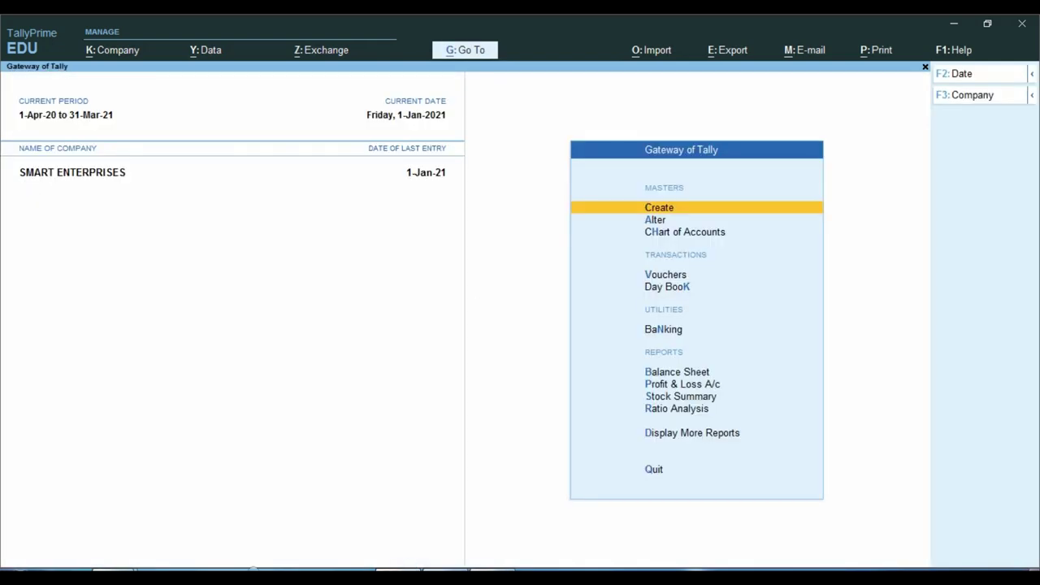
key("alt+Tab")
key("ctrl+a")
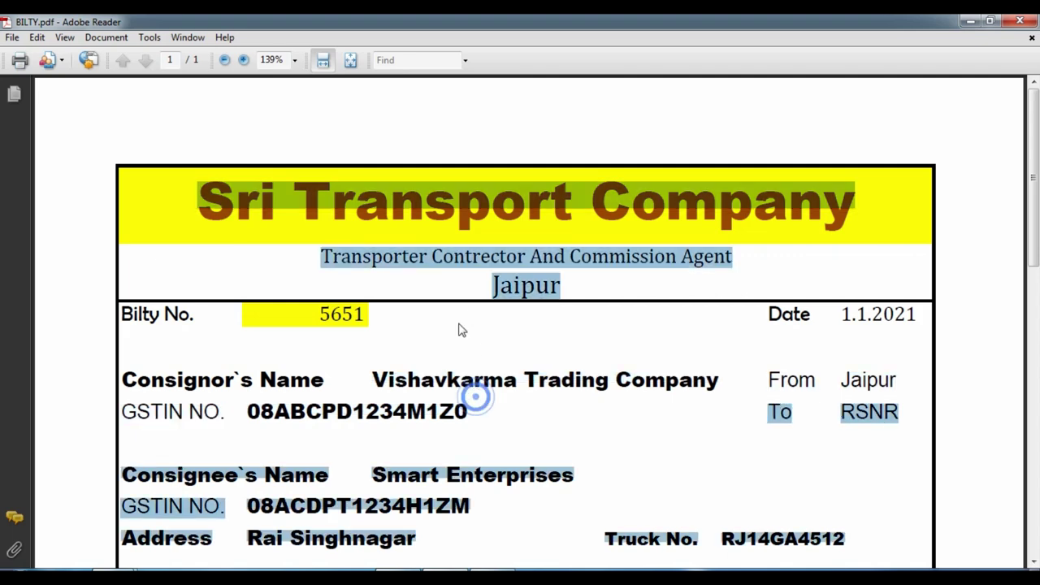
scroll(390, 297, "down", 5)
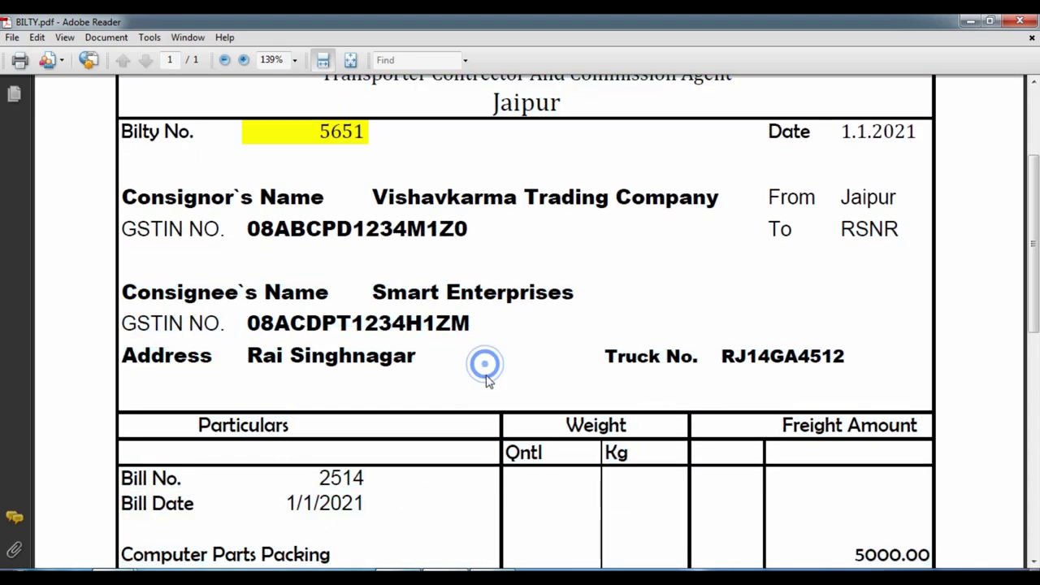
key("alt+Tab")
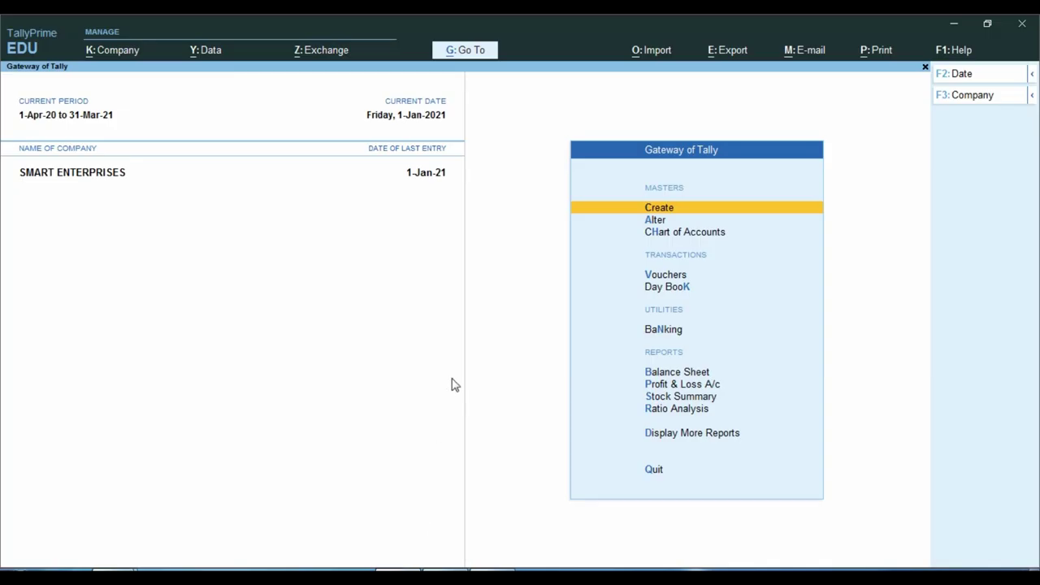
In TallyPrime, start a Purchase voucher and accept the receipt details for SRI TRANSPORT COMPANY (URD)
key("Down")
key("Down")
key("Down")
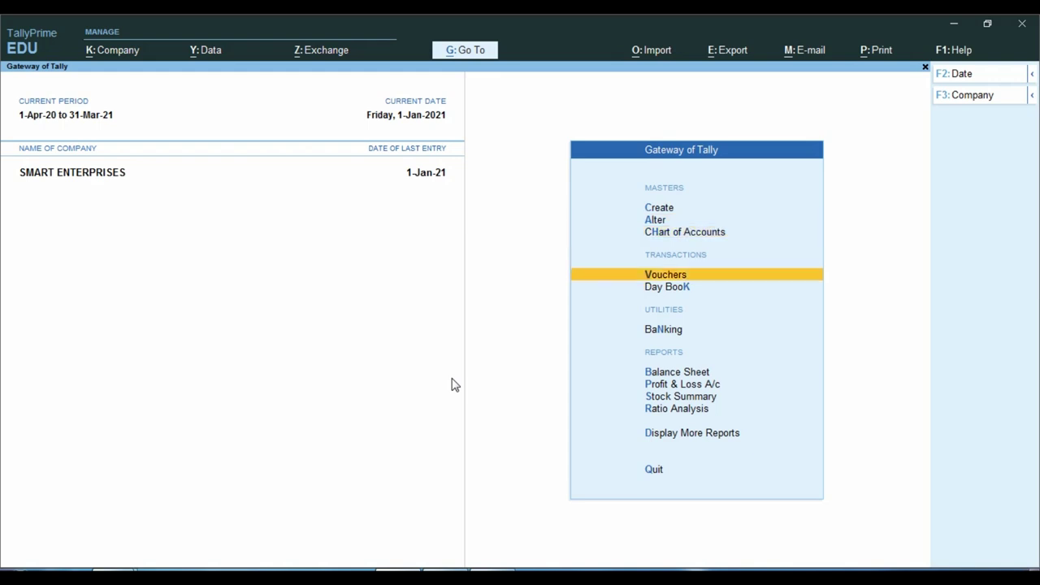
key("Return")
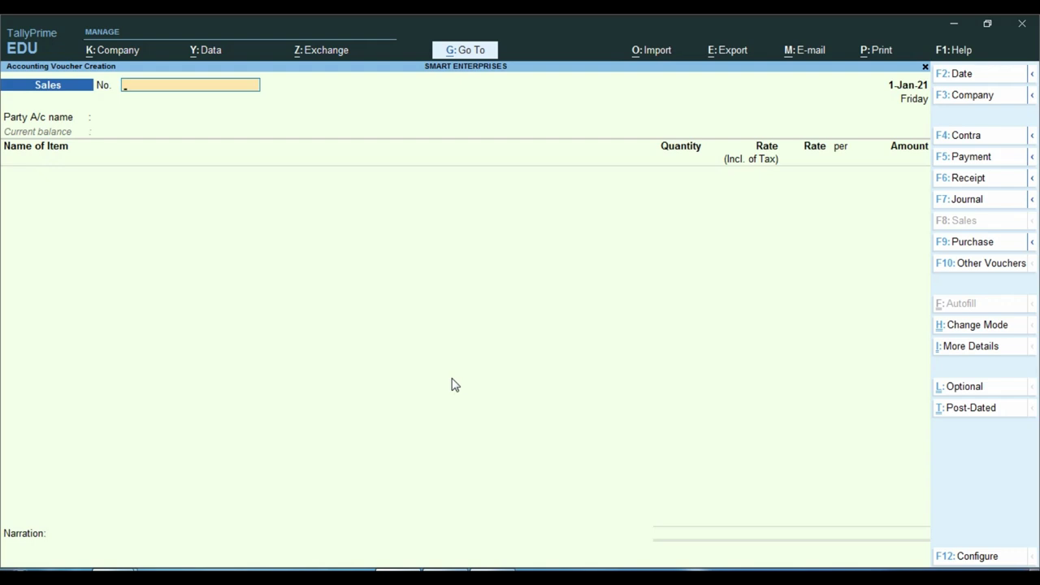
key("F9")
key("Return")
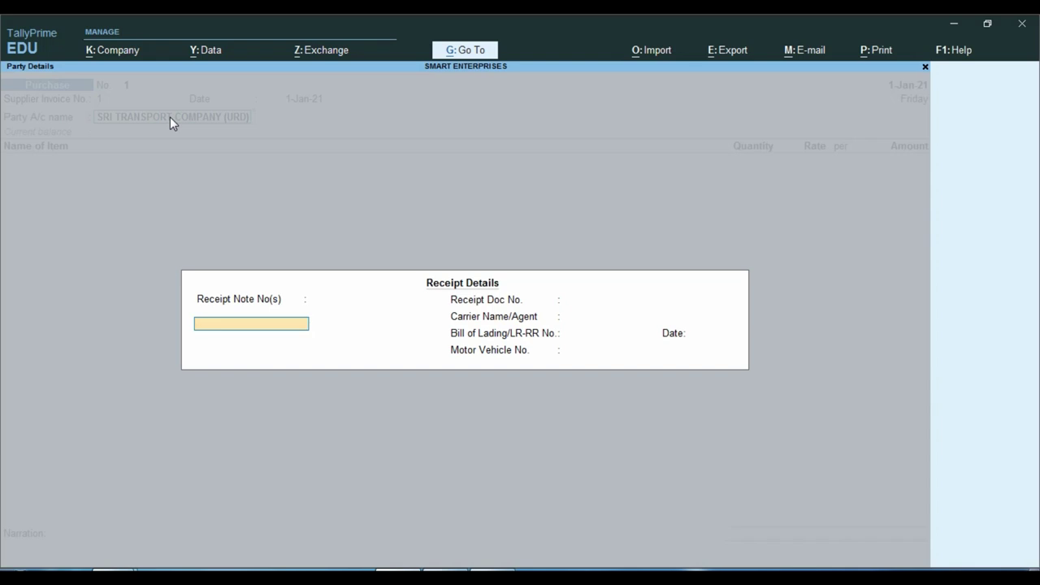
key("ctrl+a")
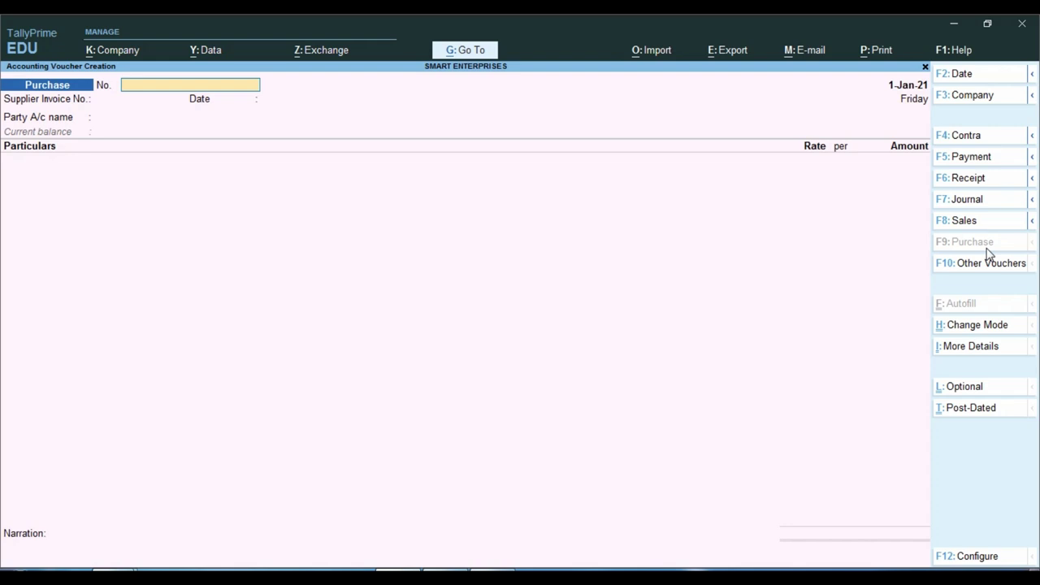
Set the purchase voucher and supplier invoice numbers to 1, dated 1-Jan-21, and highlight SRI TRANSPORT COMPANY (URD) as the party account
type("1")
key("Return")
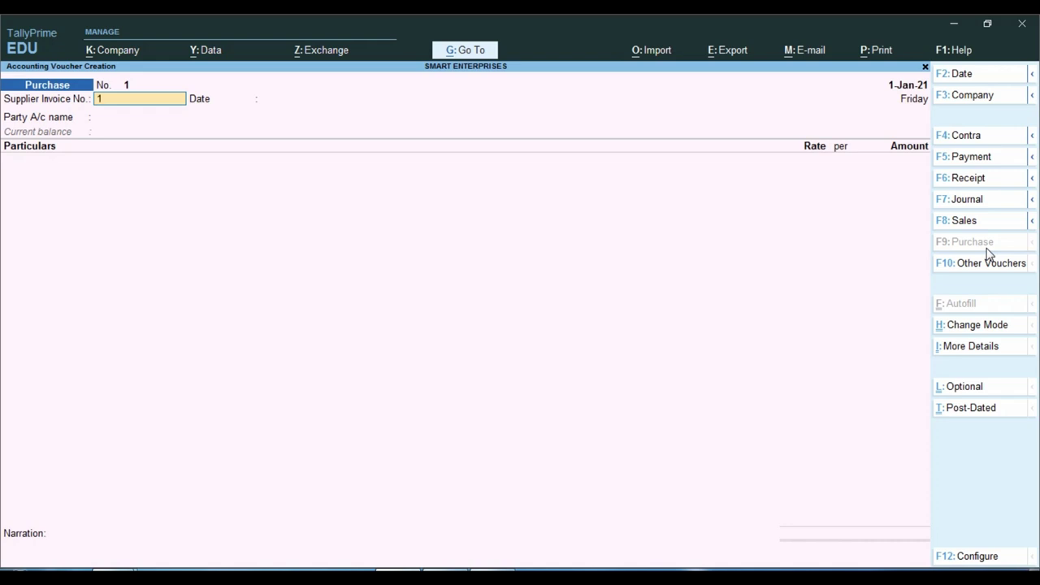
key("Return")
key("Return")
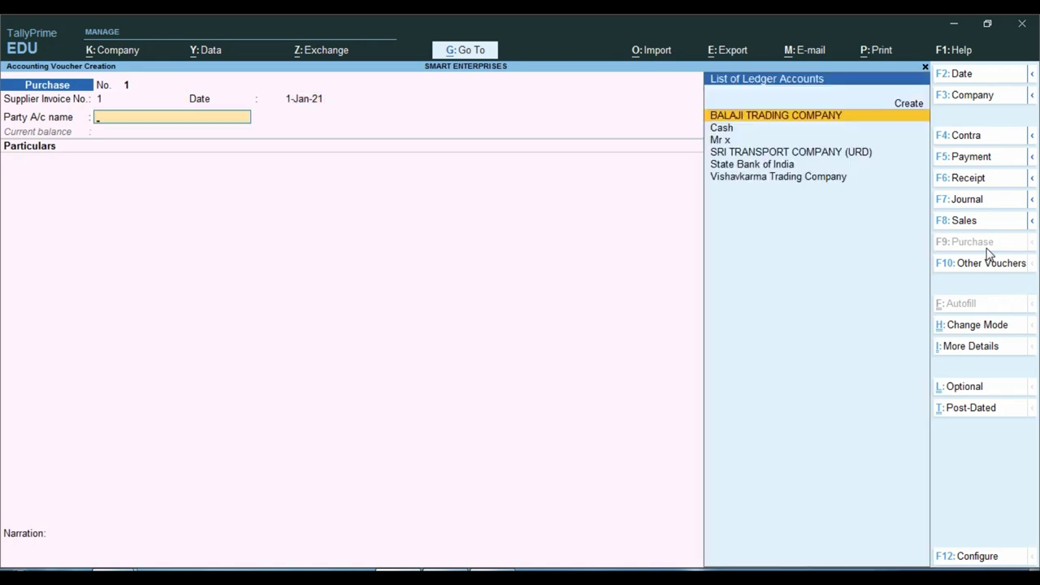
key("Down")
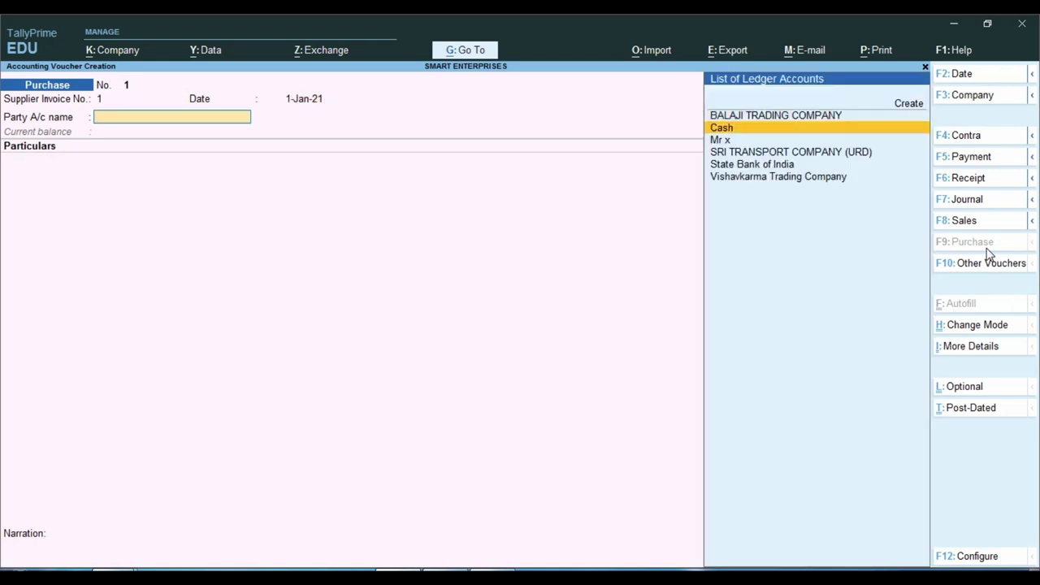
key("Down")
key("Down")
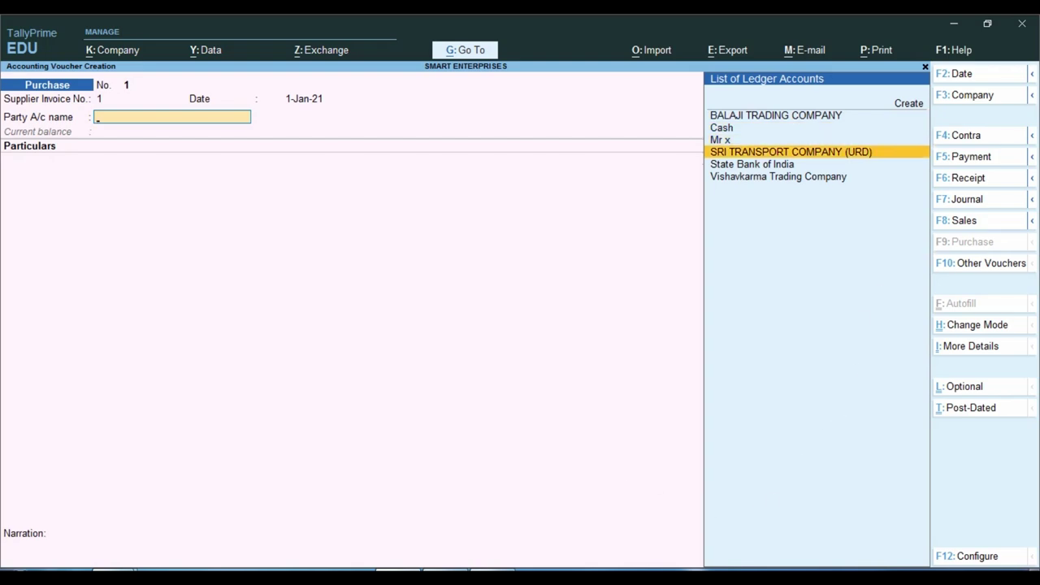
Check the transporter's name on BILTY.pdf in Adobe Reader, and in TallyPrime accept SRI TRANSPORT COMPANY (URD) as party with blank receipt details
key("alt+Tab")
left_click_drag(474, 235, 488, 271)
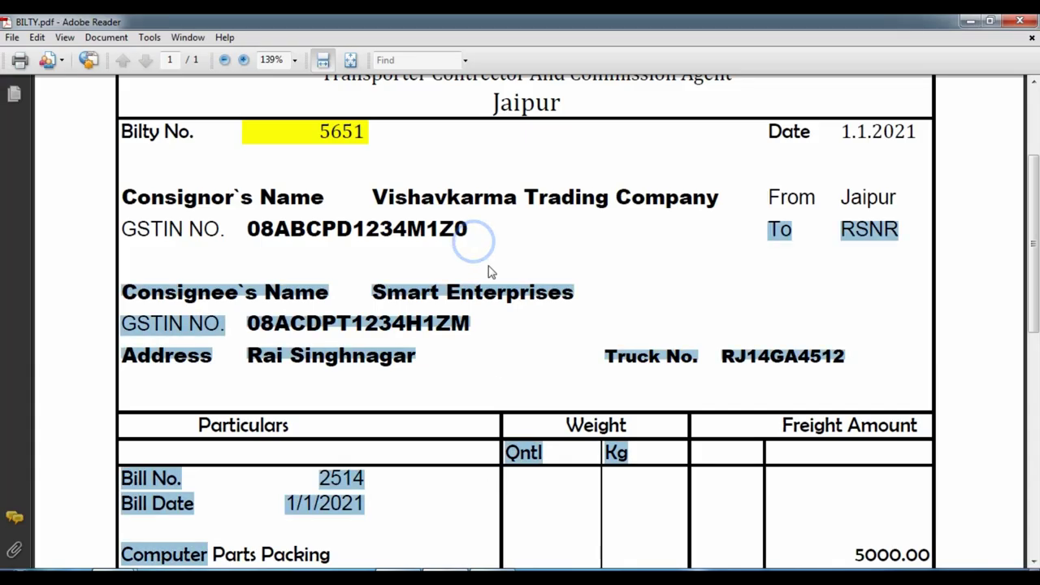
scroll(487, 272, "up", 2)
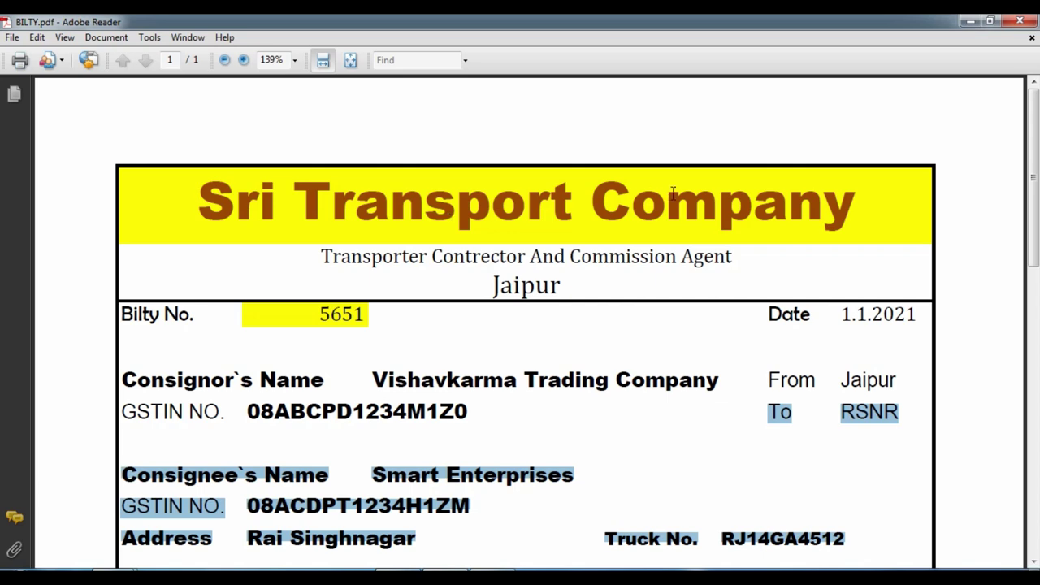
key("alt+Tab")
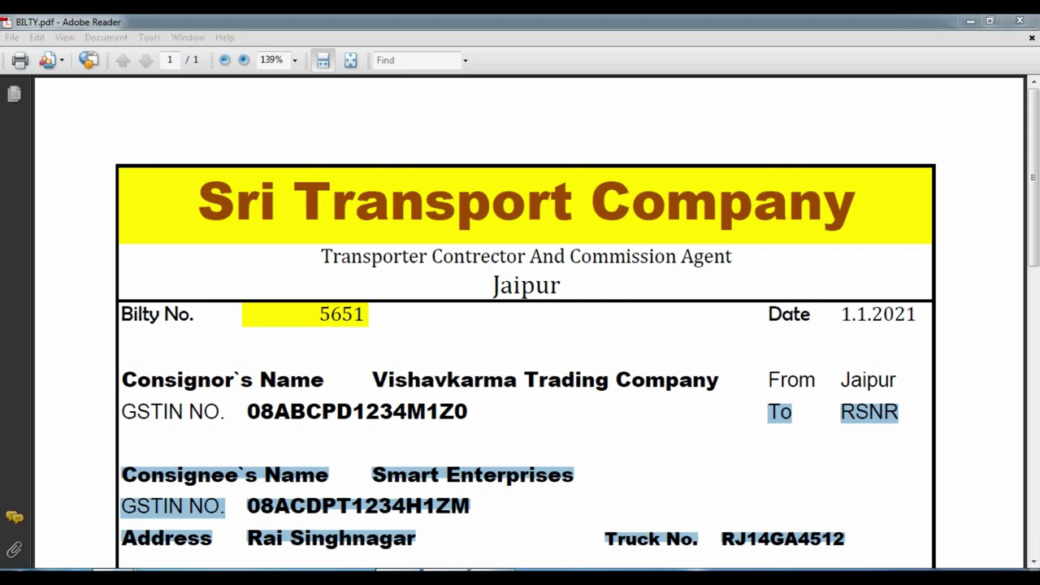
key("Return")
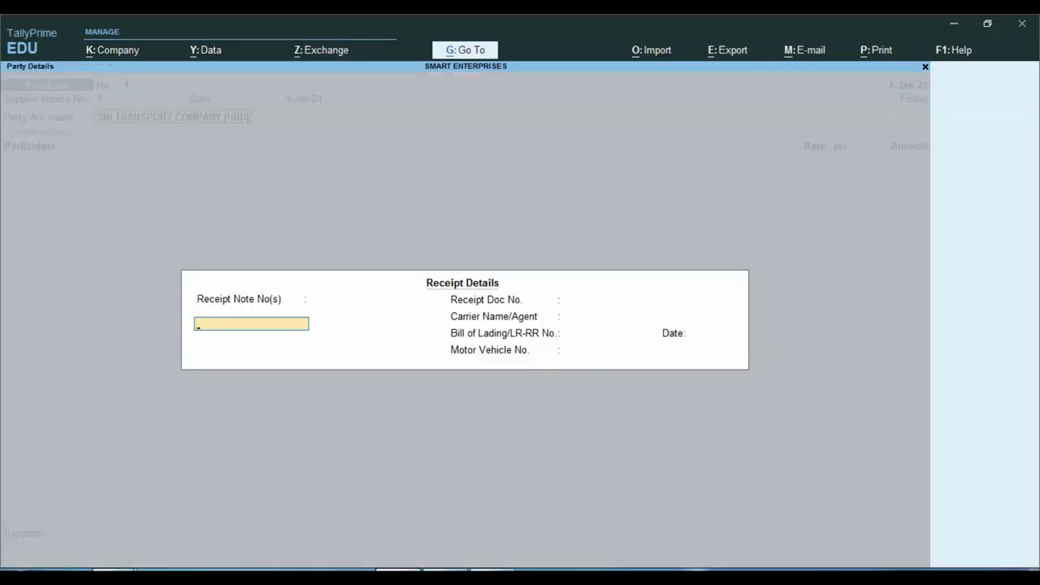
key("Return")
key("ctrl+a")
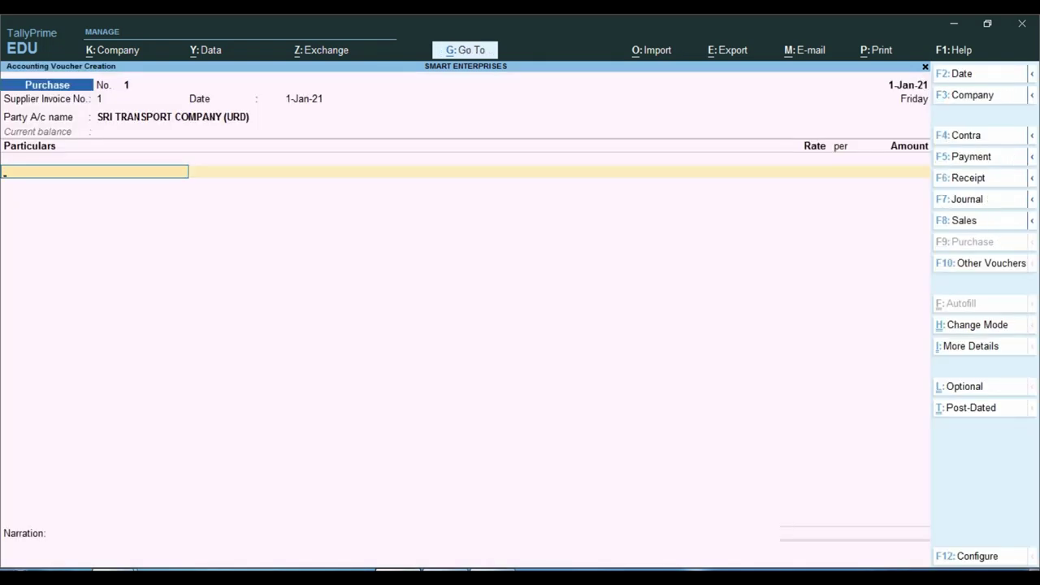
Add the Fright Charges ledger to the purchase voucher with a GST-inclusive amount of 5000
type("F")
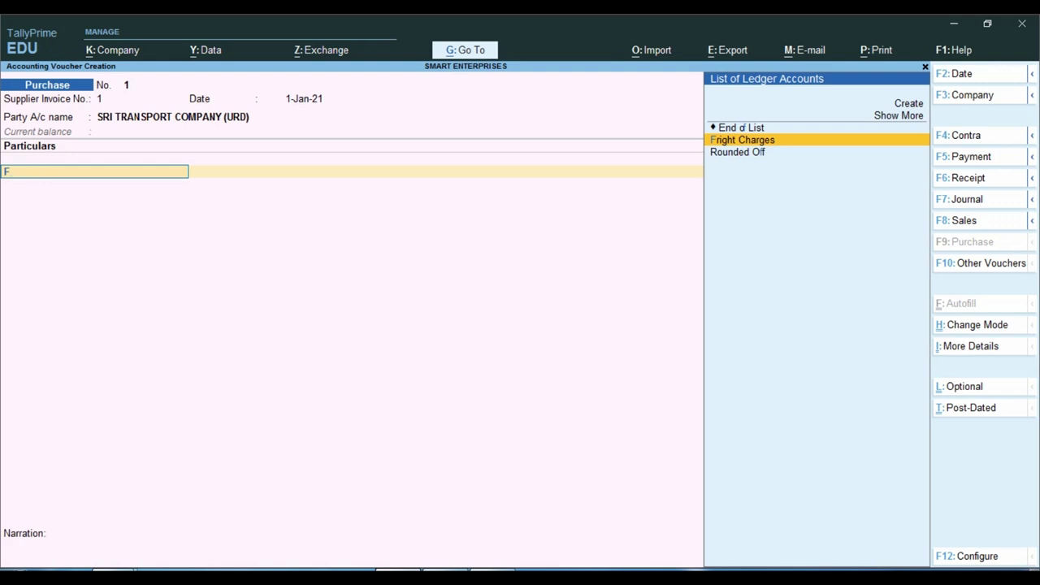
key("Return")
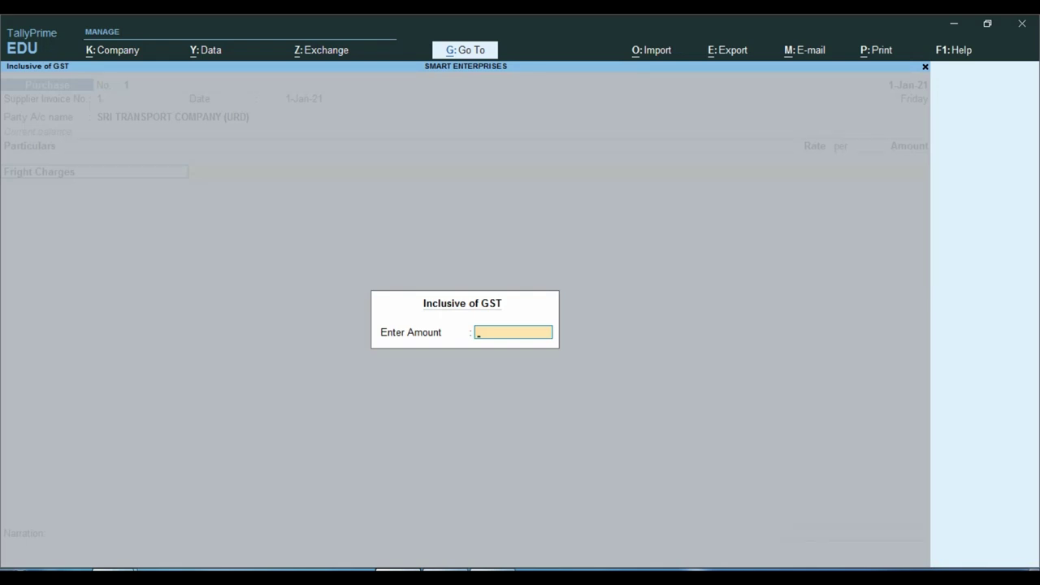
type("5000")
key("Return")
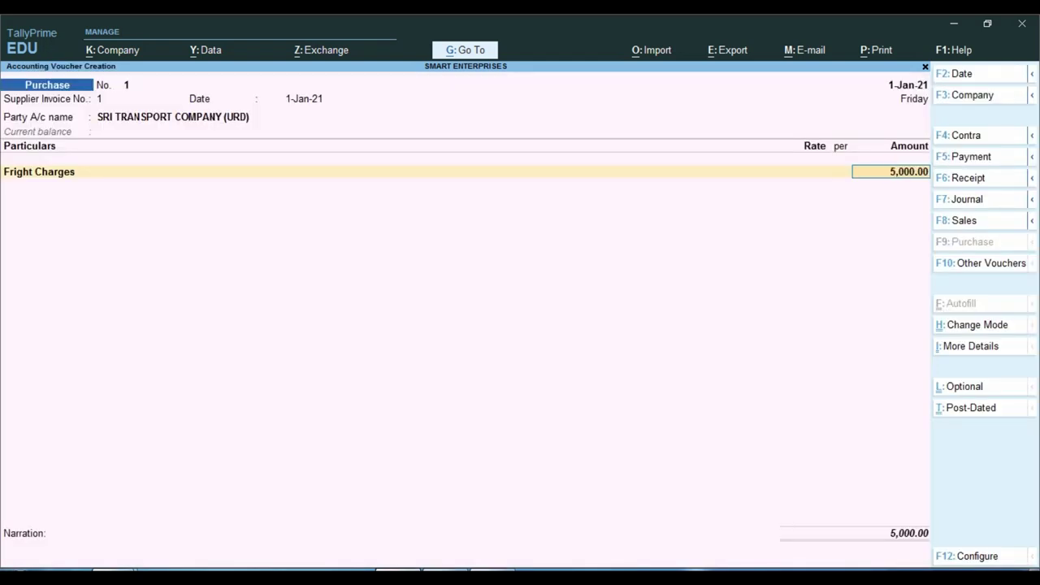
Check the voucher configuration for modifying all fields during voucher entry and modifying GST tax rate details
key("Return")
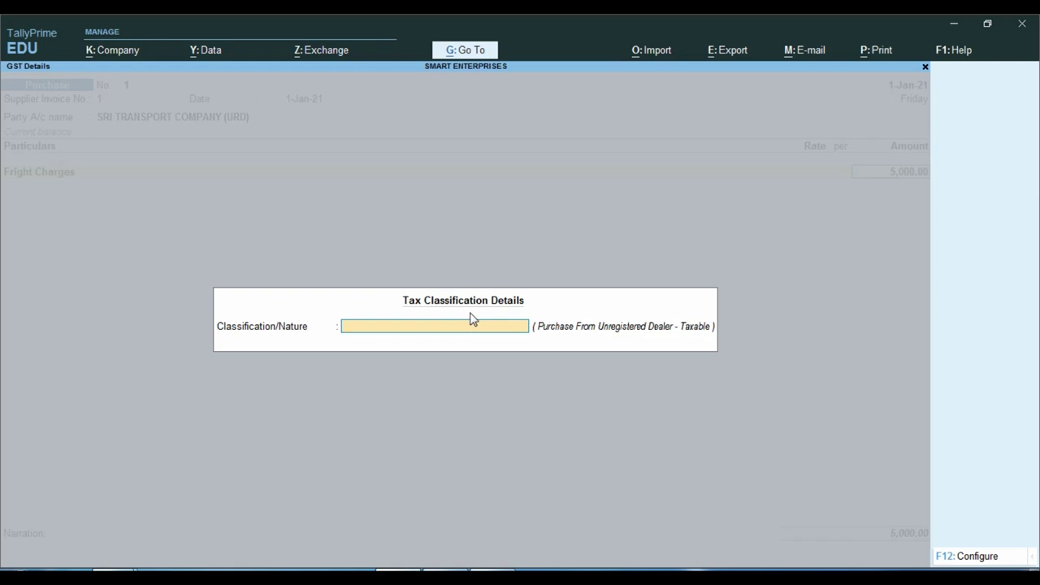
key("Return")
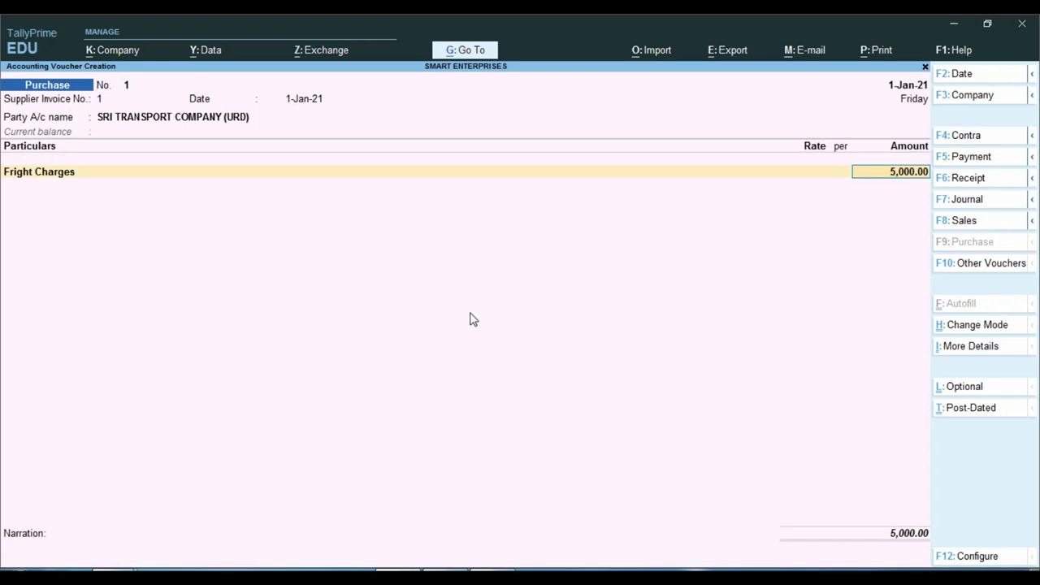
key("F12")
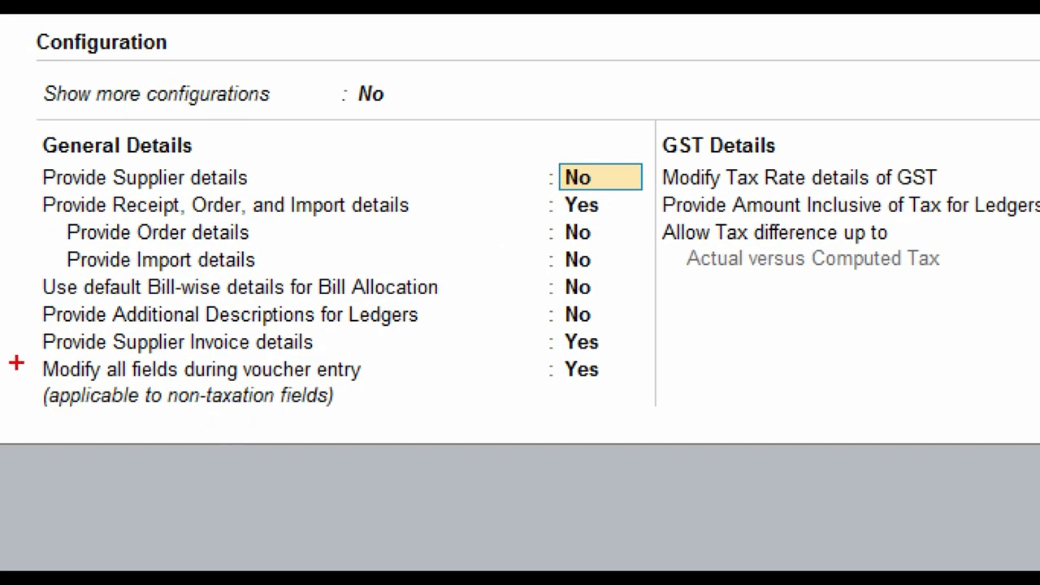
left_click_drag(15, 359, 668, 411)
left_click_drag(497, 375, 537, 385)
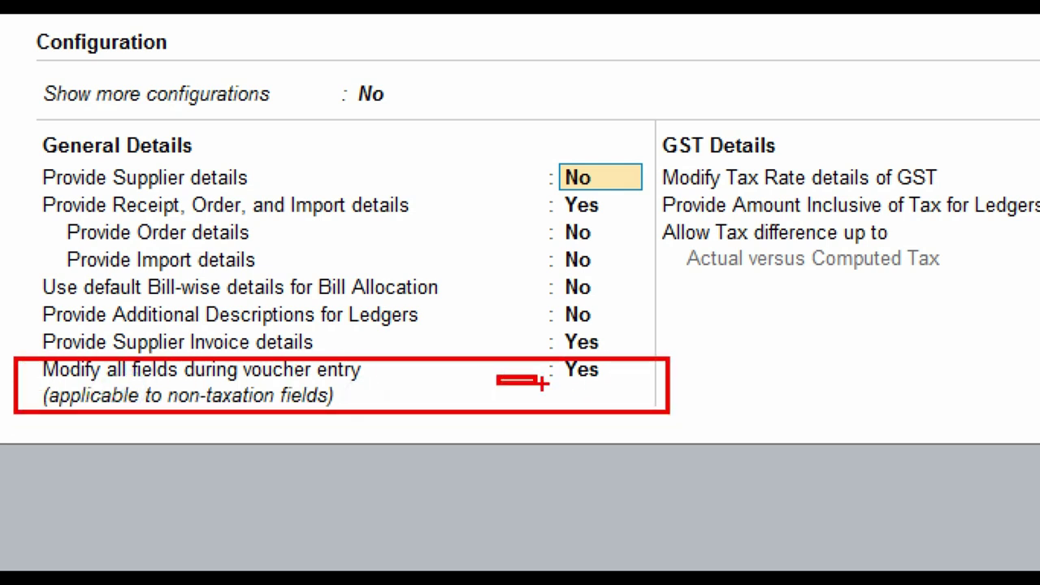
left_click_drag(626, 366, 671, 362)
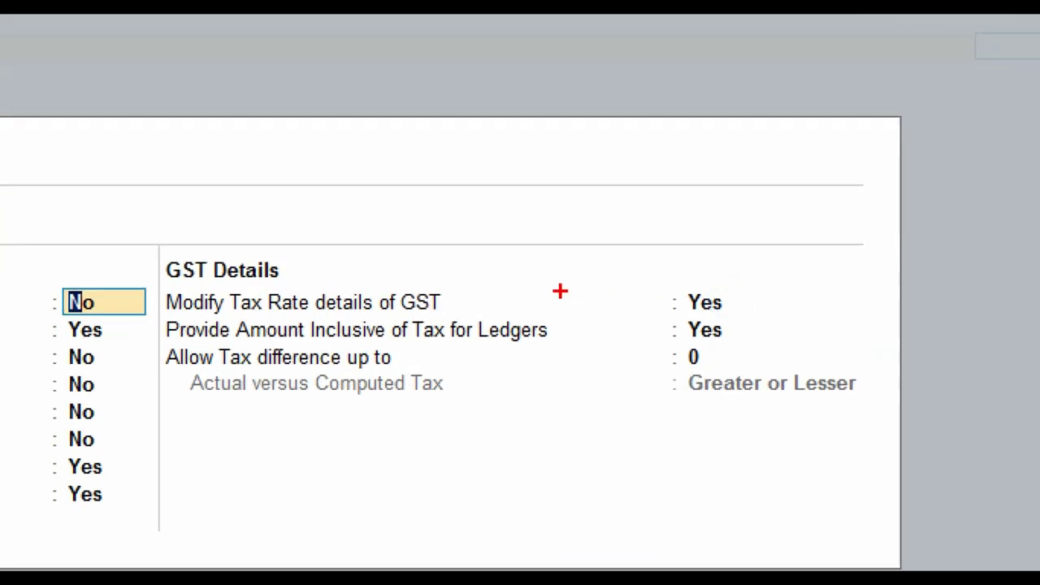
left_click_drag(651, 277, 768, 321)
left_click_drag(734, 291, 864, 239)
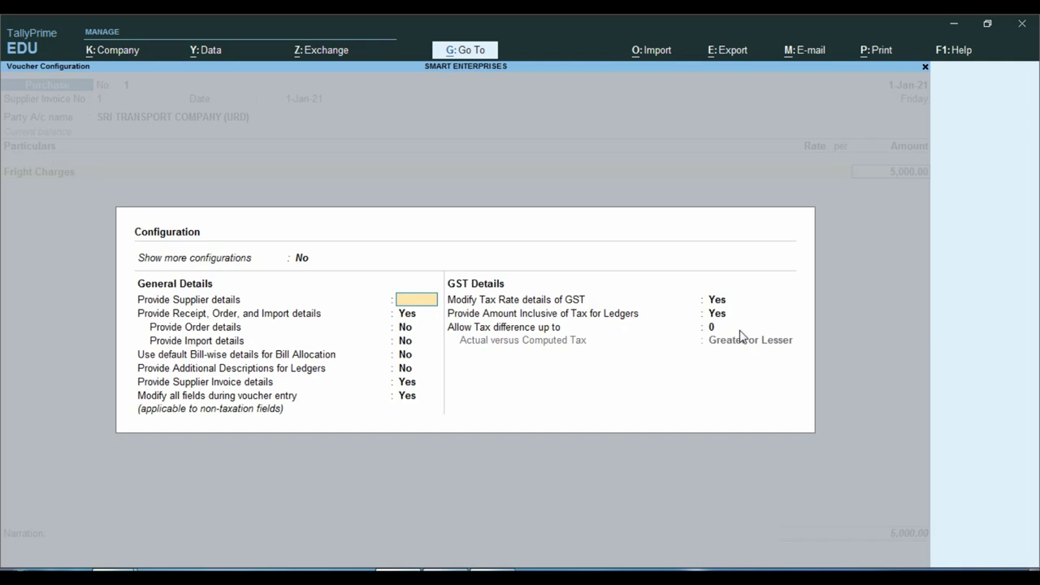
key("Escape")
Set the tax classification of the Fright Charges line to Purchase From Unregistered Dealer - Taxable
key("Return")
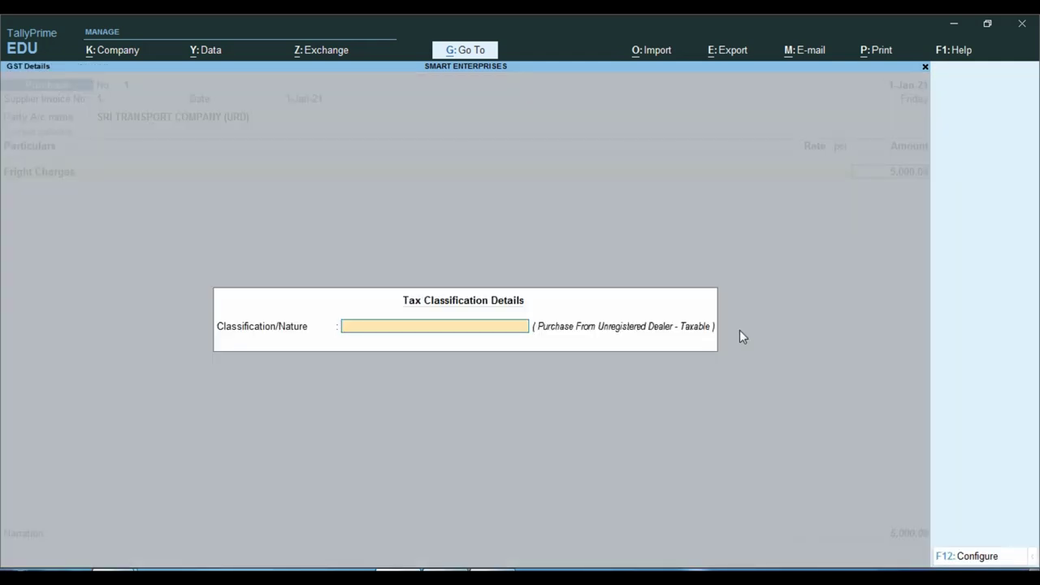
type("Purch")
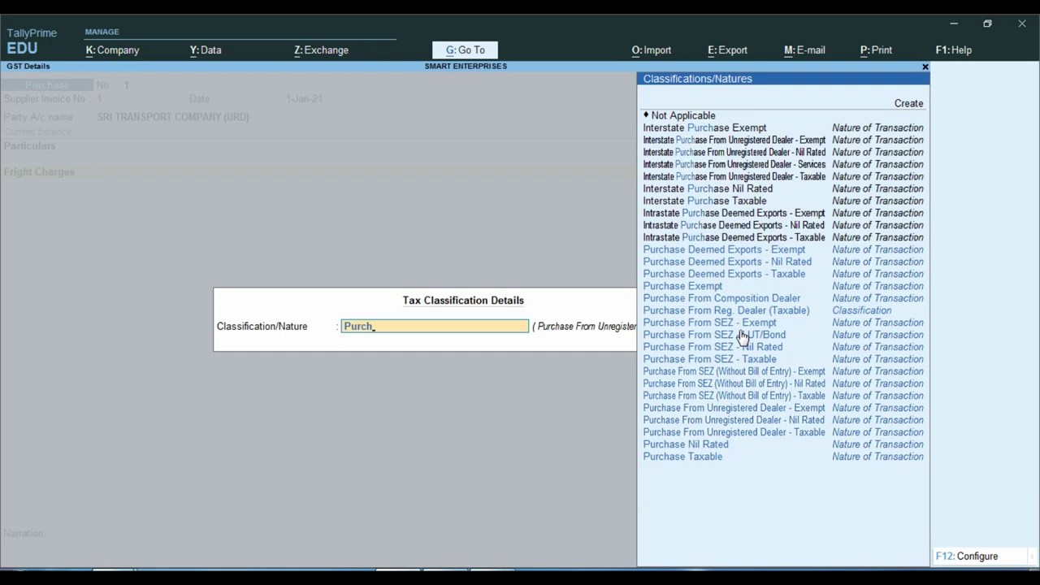
key("Down")
key("Down")
key("Down")
key("Down")
key("Down")
key("Down")
key("Down")
key("Down")
key("Down")
key("Down")
key("Down")
key("Down")
key("Down")
key("Down")
key("Down")
key("Down")
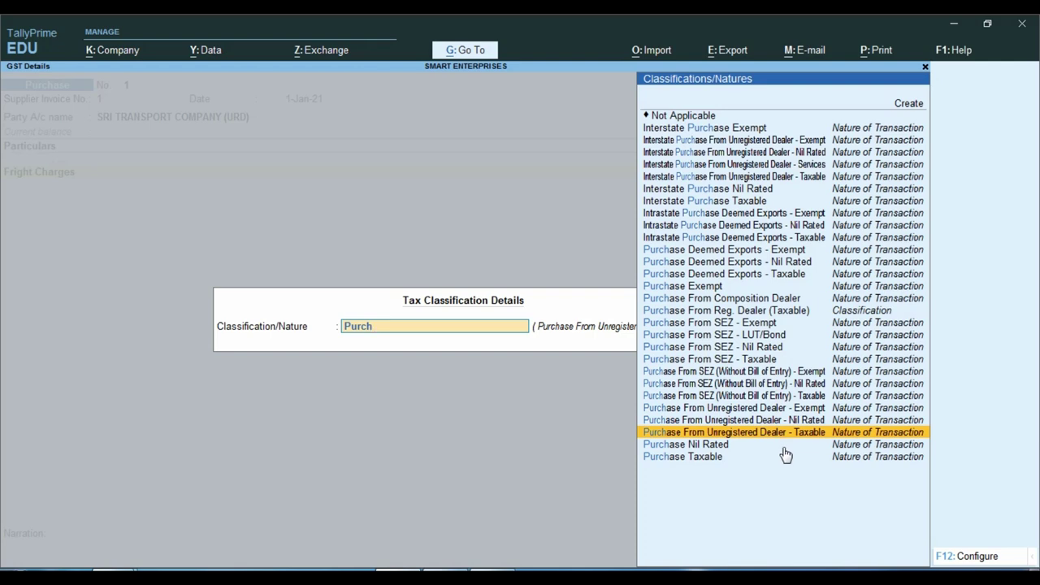
key("ctrl")
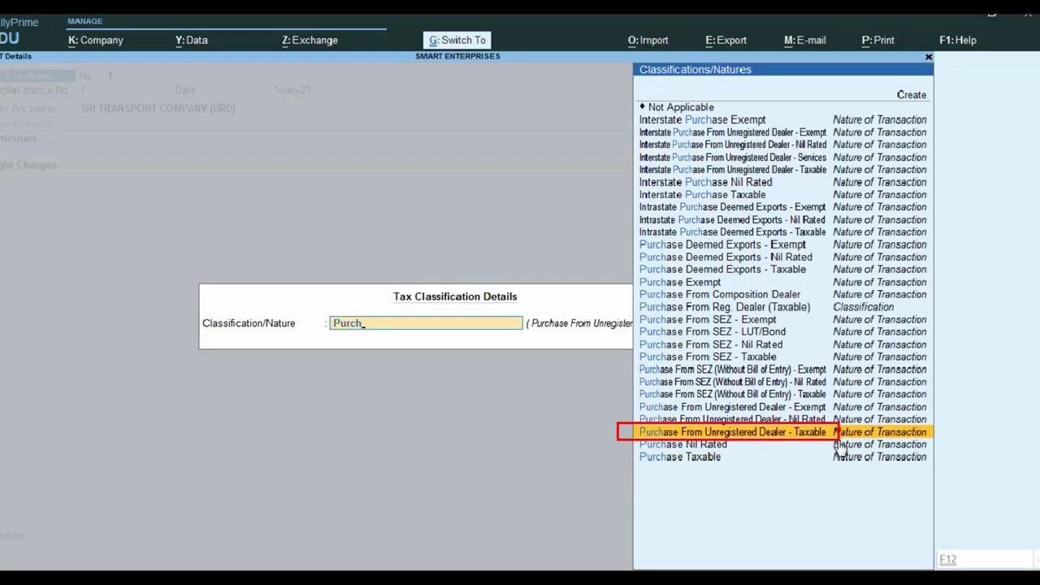
key("Return")
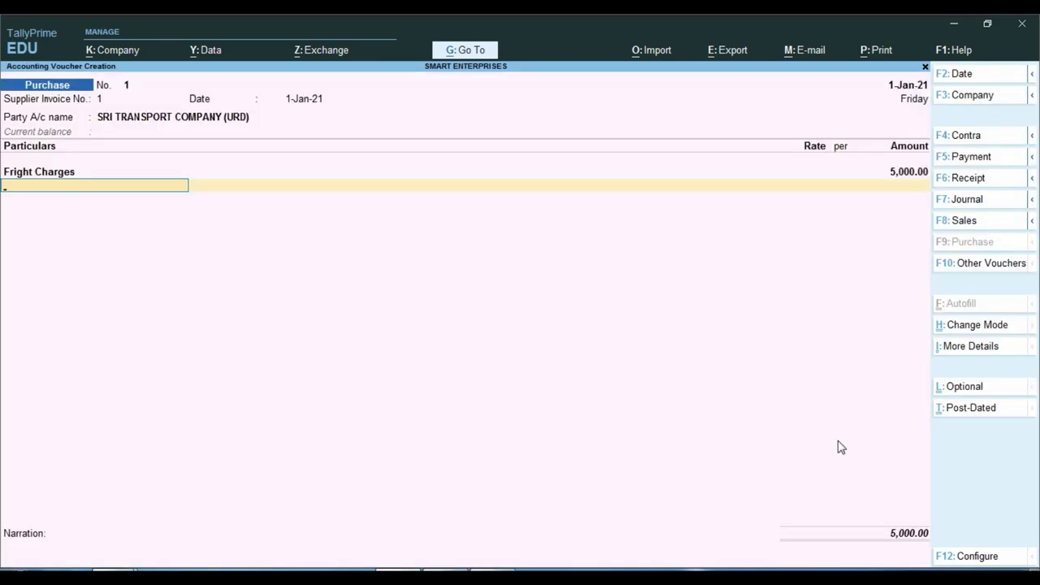
End the particulars list, leave the narration blank and save the purchase voucher
key("Return")
key("Return")
key("Return")
key("Return")
key("Return")
key("Return")
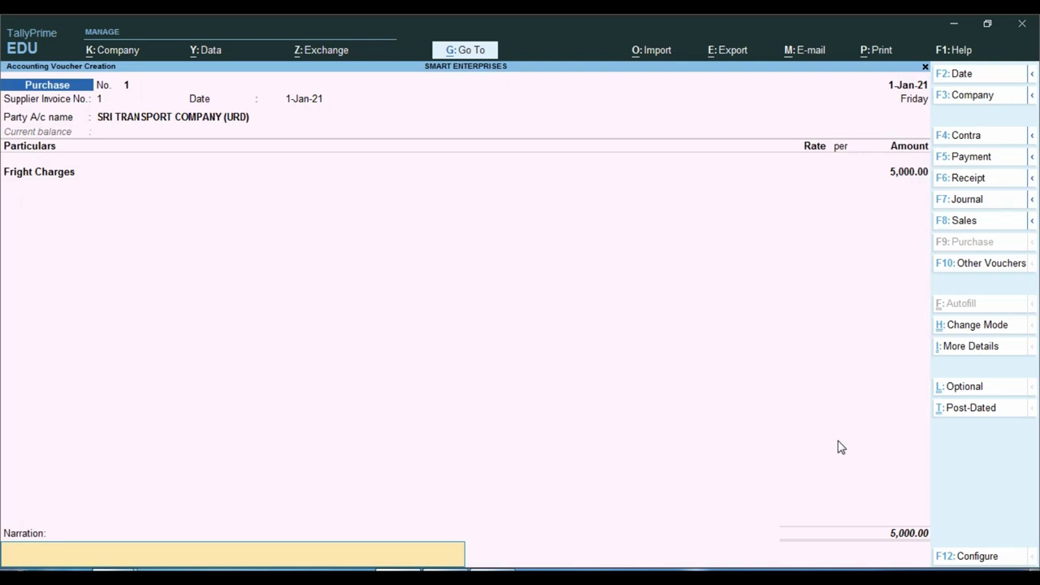
key("Return")
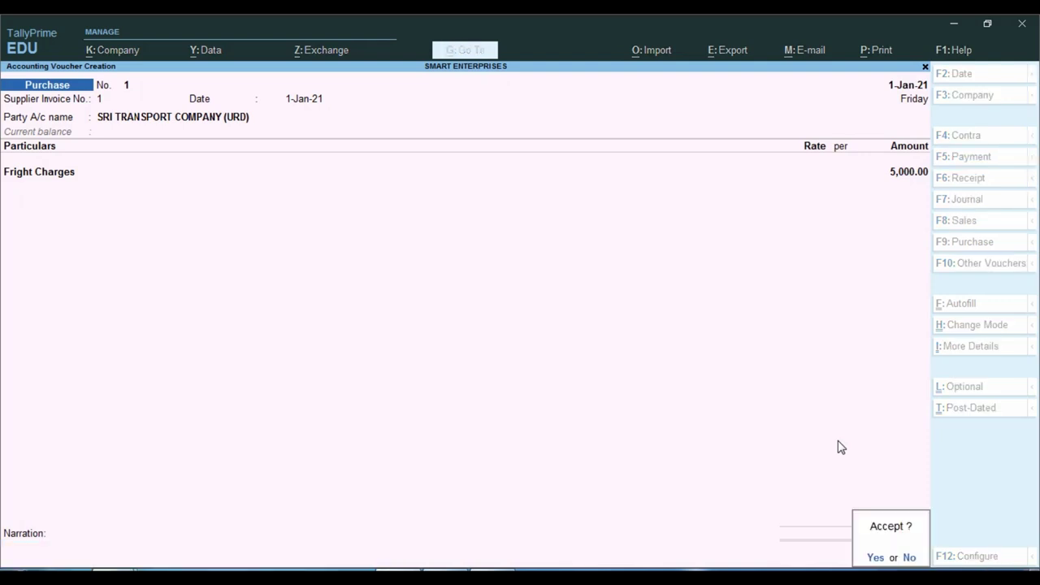
key("y")
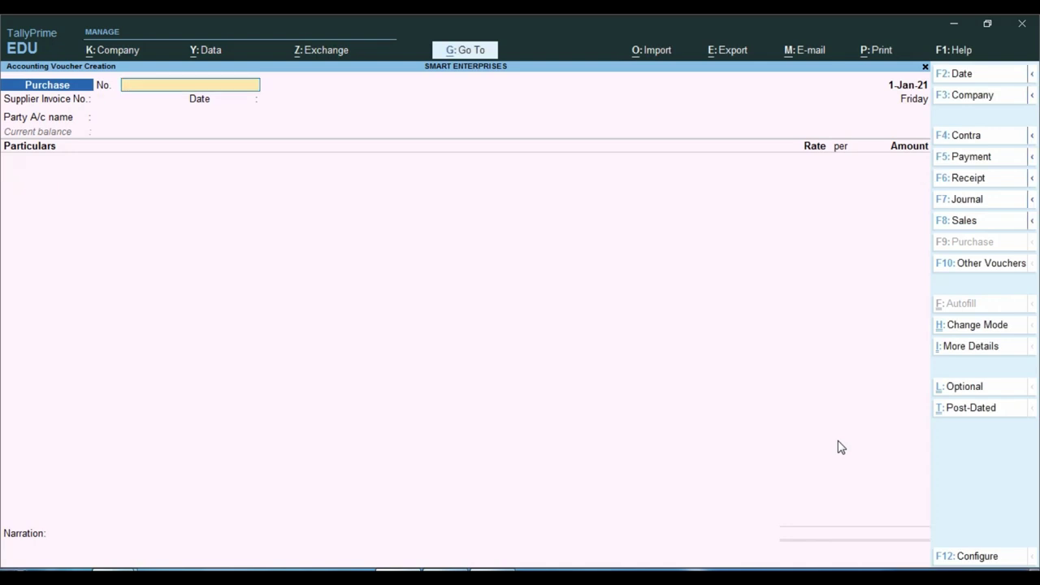
Reopen the saved purchase voucher and examine its detailed GST tax analysis, including the central and state tax and the reverse charge note
key("Page_Up")
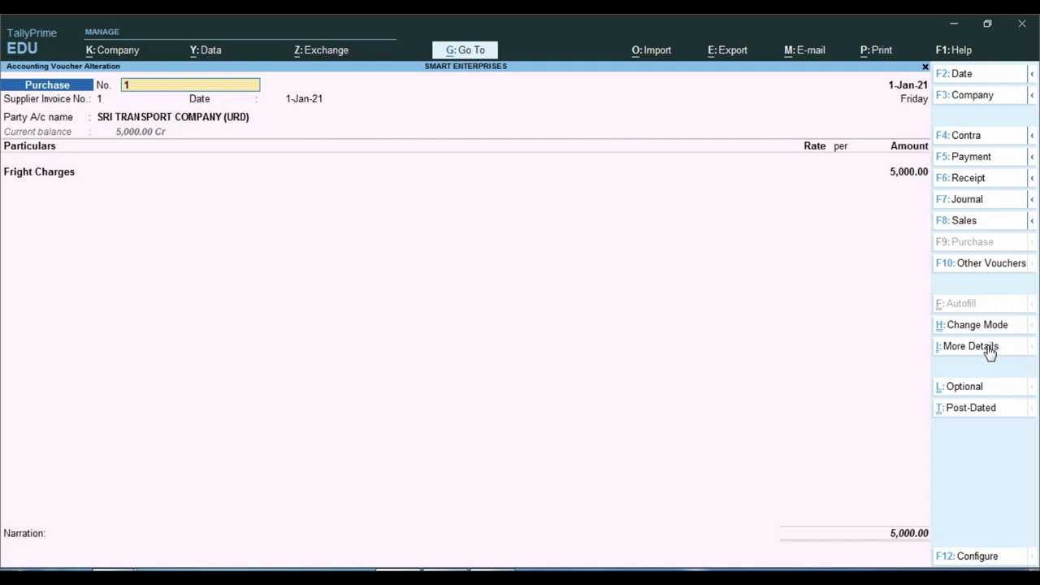
key("ctrl")
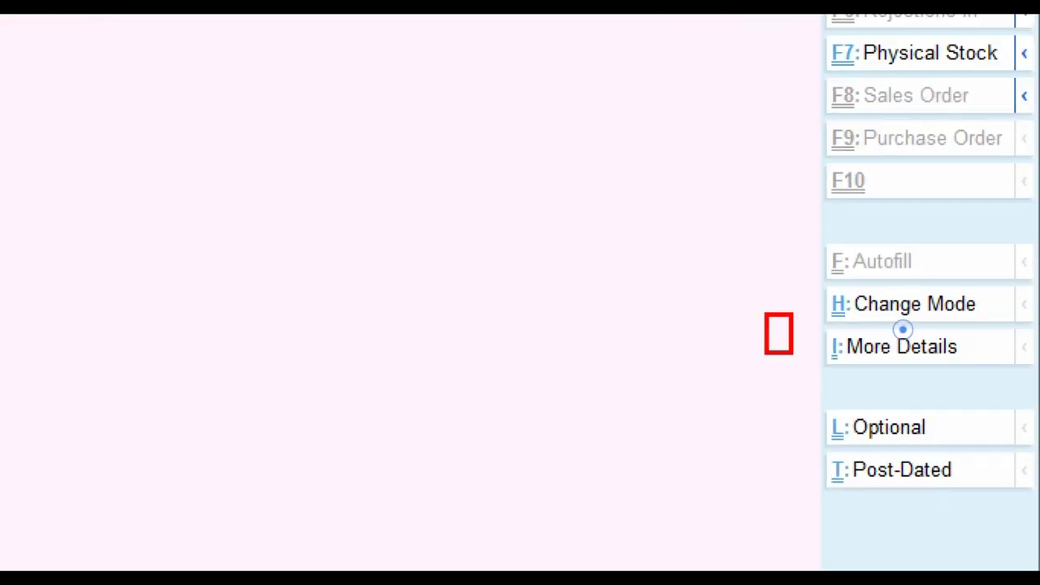
left_click(926, 358)
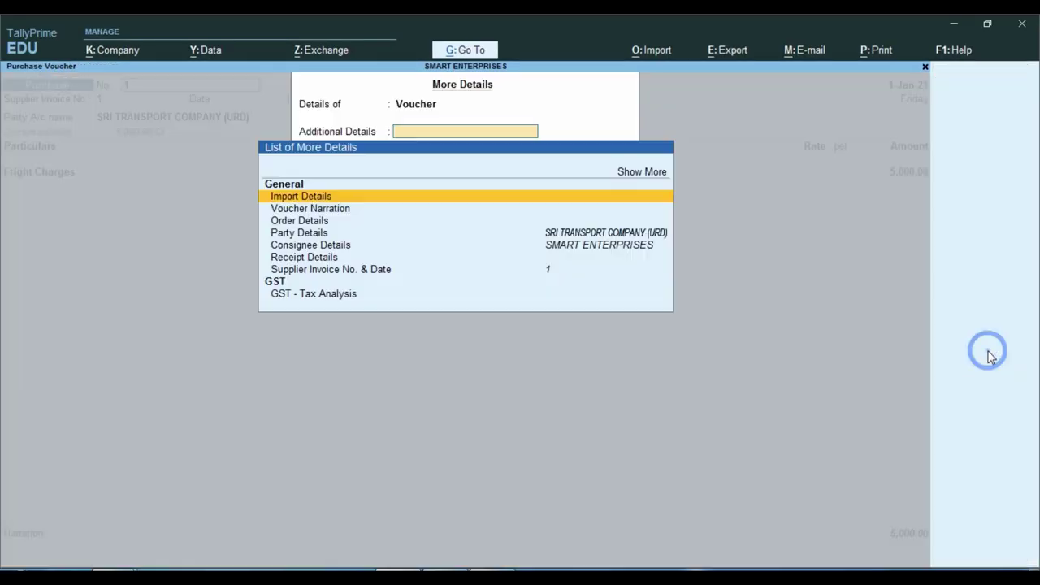
left_click(331, 297)
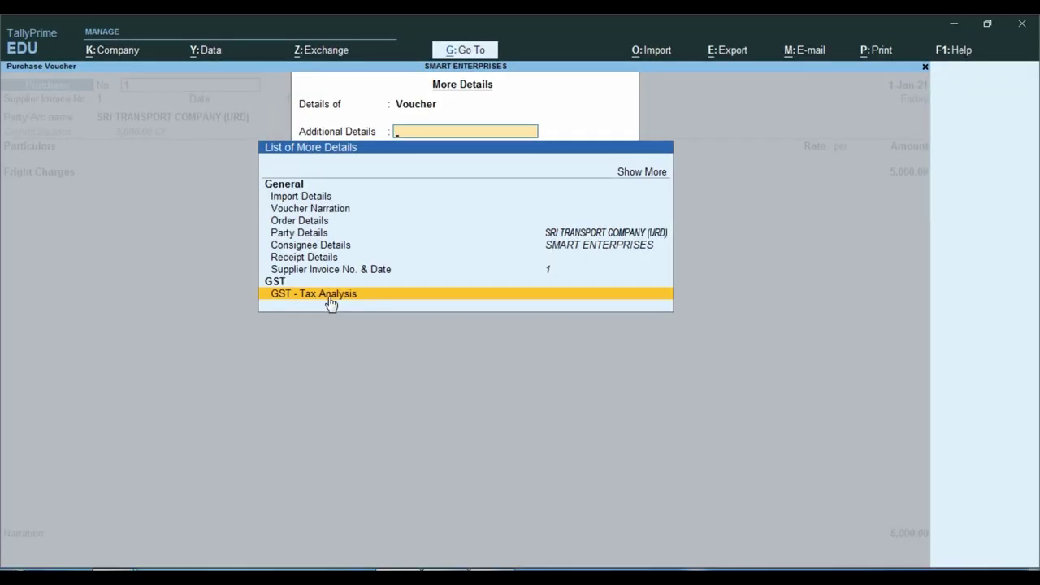
left_click(325, 293)
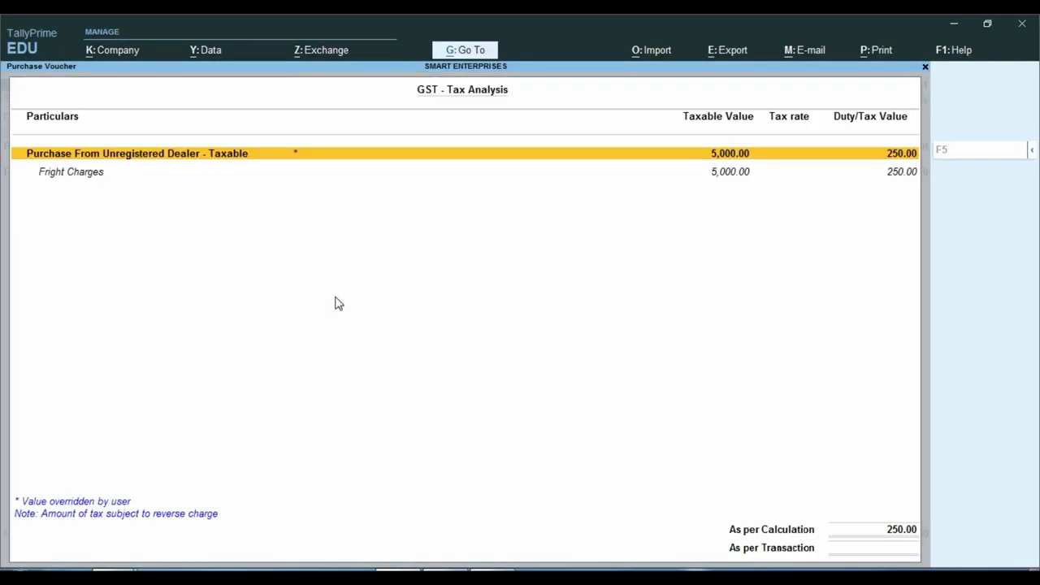
key("alt+F5")
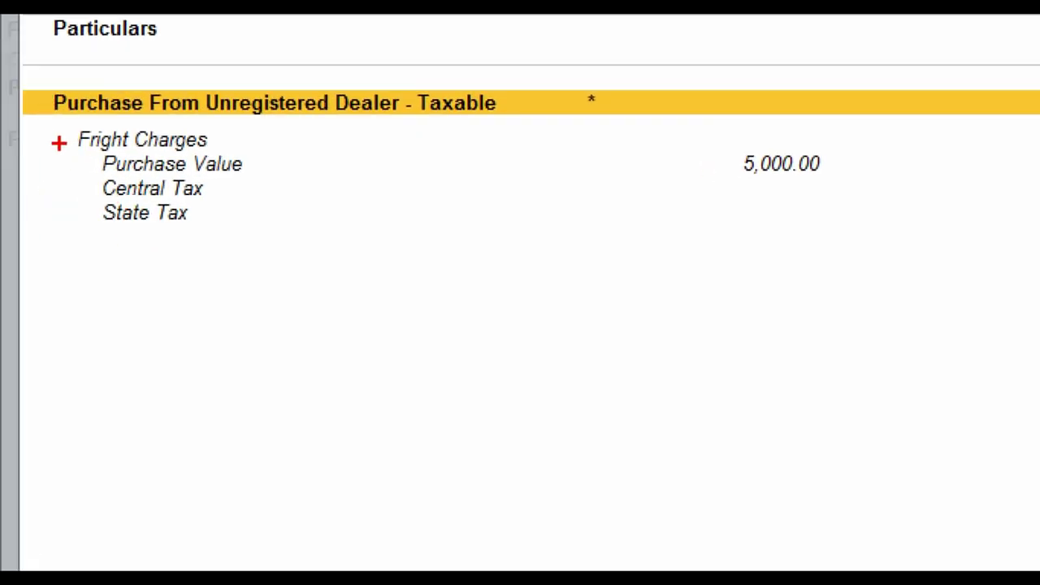
mouse_move(52, 123)
left_mouse_down()
mouse_move(65, 144)
mouse_move(692, 311)
mouse_move(873, 287)
mouse_move(875, 255)
left_mouse_up()
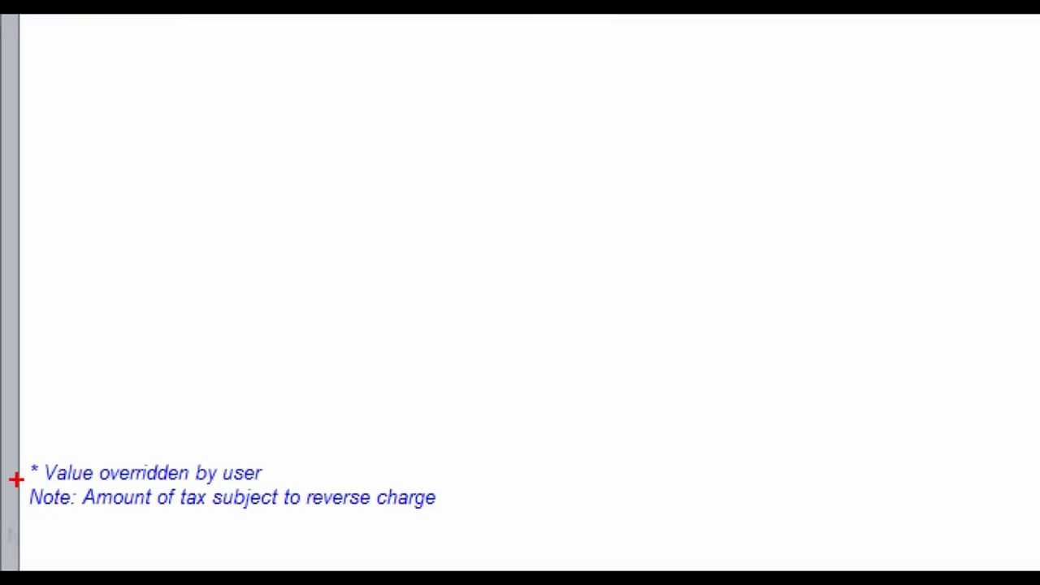
mouse_move(14, 486)
left_mouse_down()
mouse_move(237, 530)
mouse_move(484, 513)
left_mouse_up()
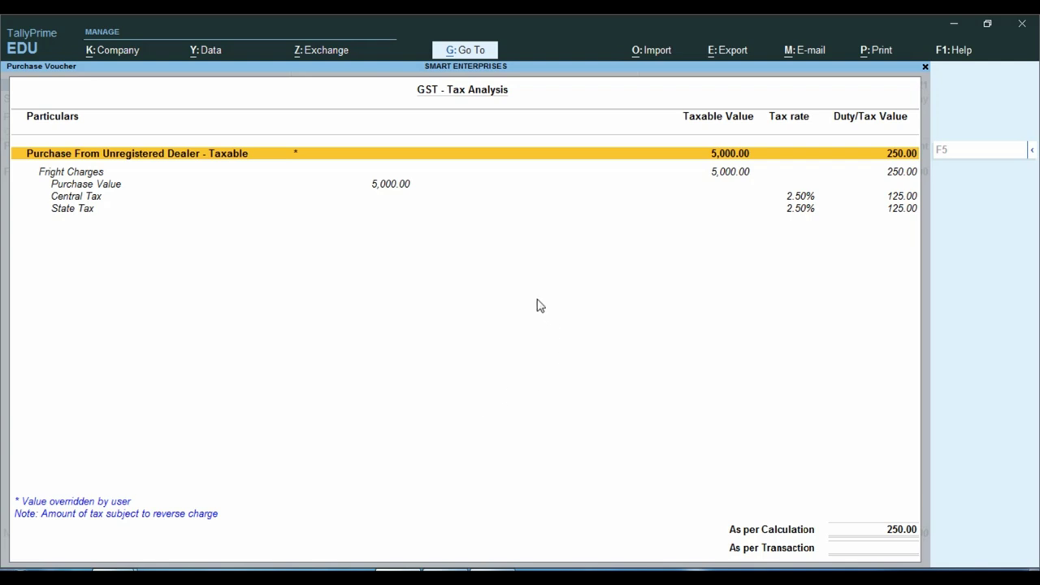
key("Escape")
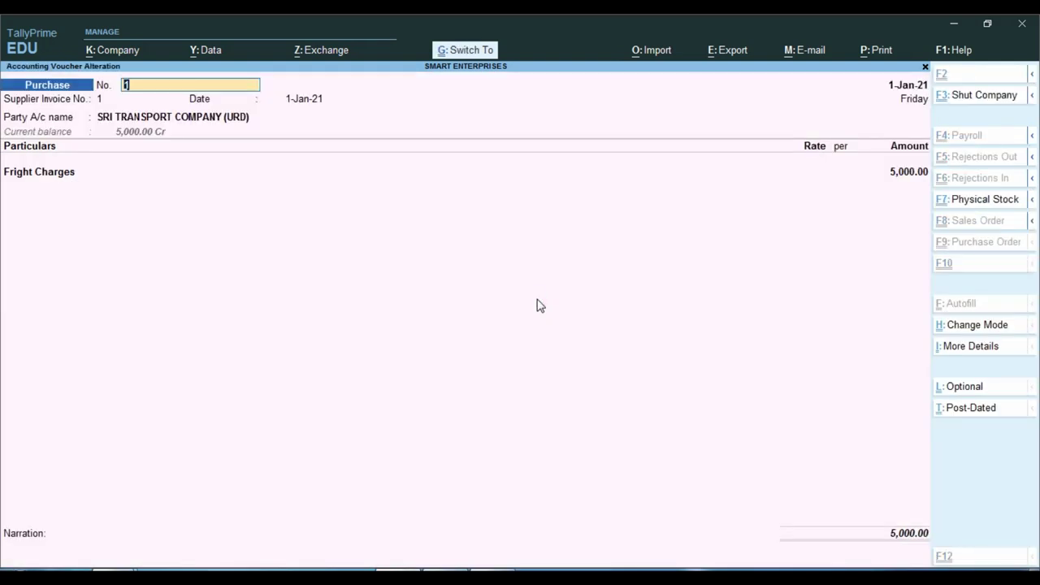
Accept the reopened purchase voucher and return to the Gateway of Tally
key("ctrl+a")
key("Escape")
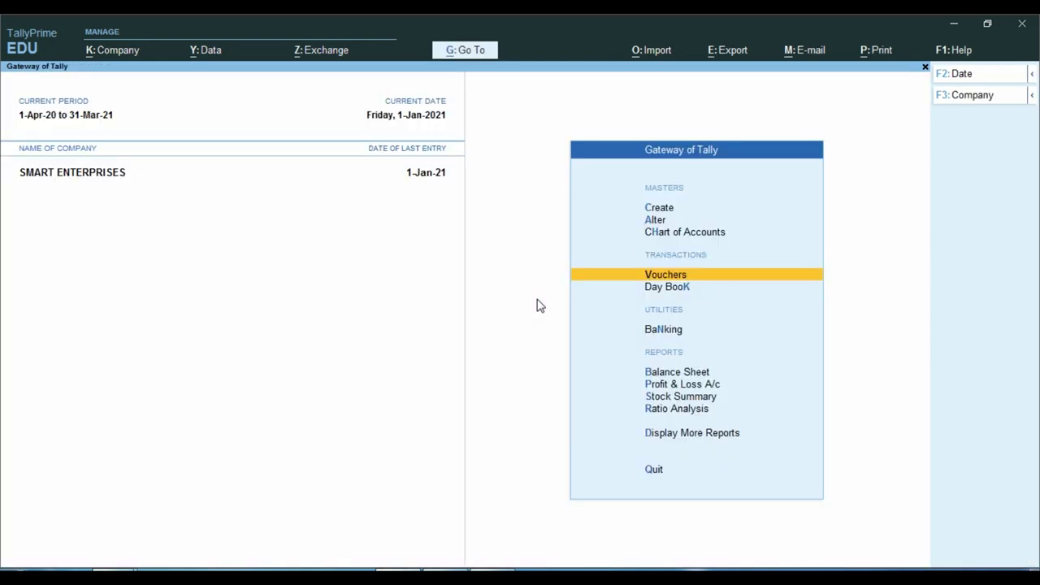
key("Escape")
key("Escape")
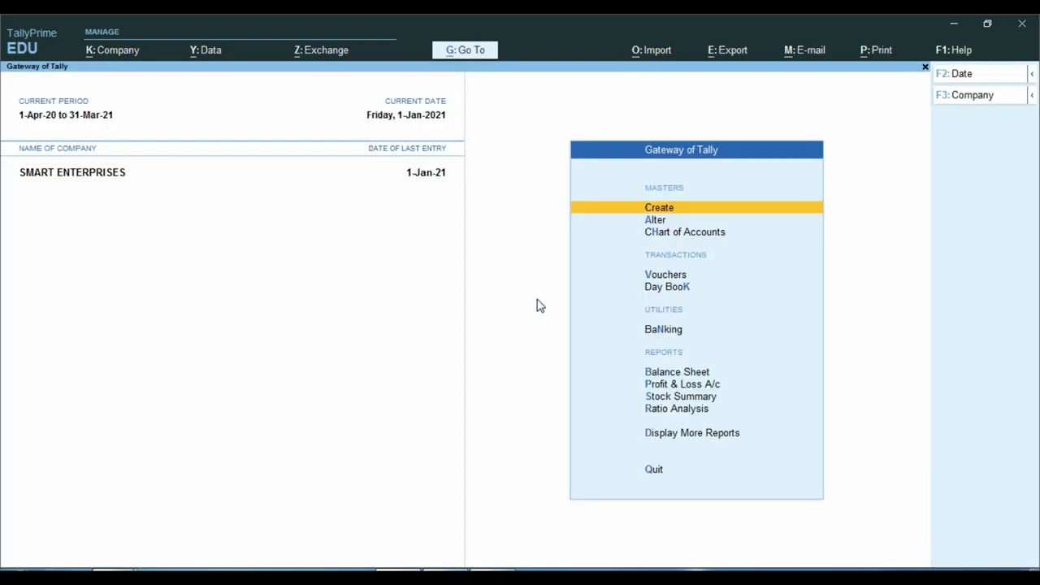
Open the Balance Sheet report for SMART ENTERPRISES
key("Down")
key("Down")
key("Down")
key("Down")
key("Down")
key("Down")
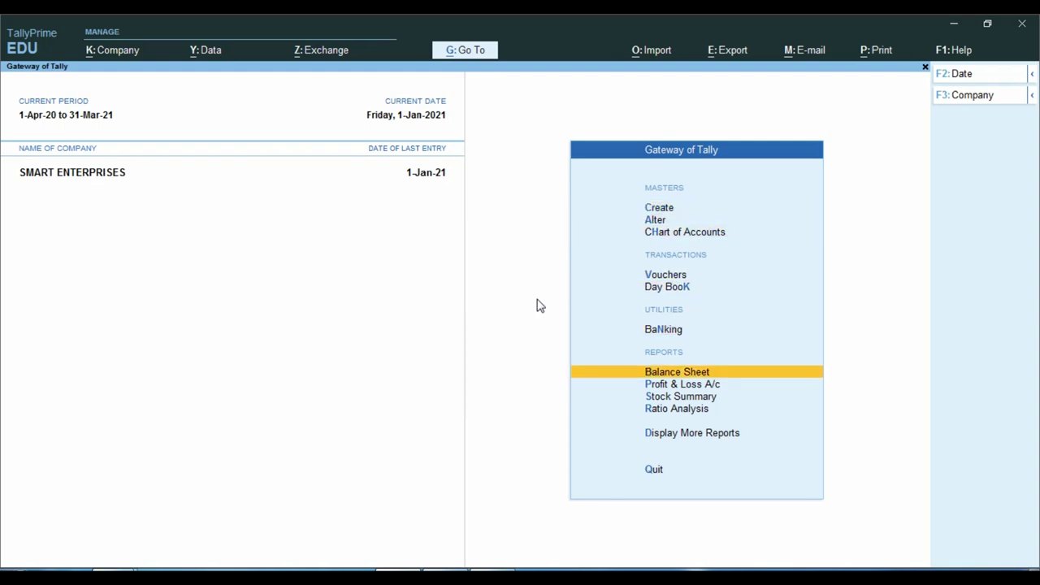
key("Return")
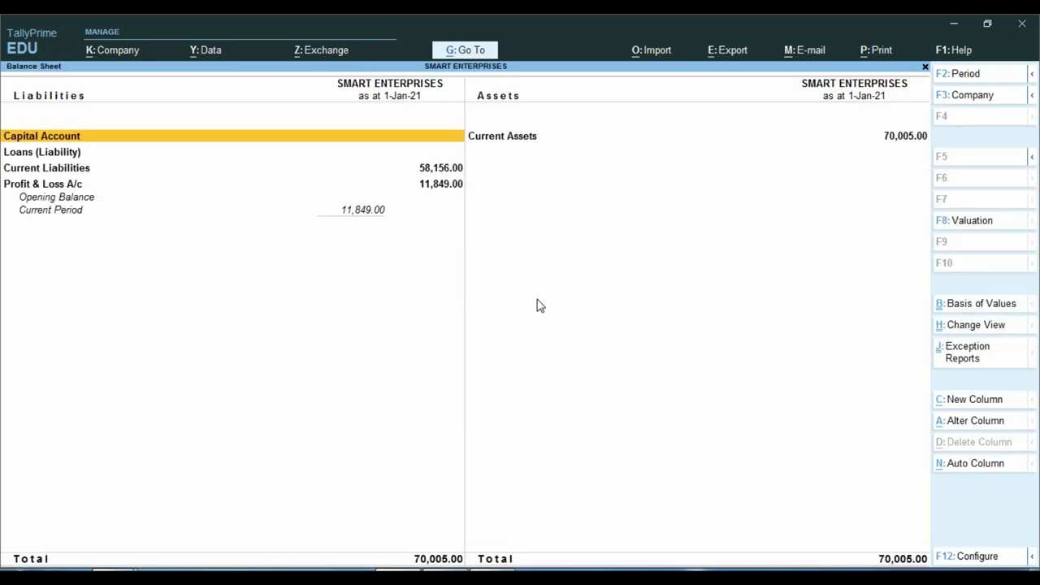
Expand the Balance Sheet in detail and drill from Duties & Taxes into the CGST Tax ledger's January vouchers
key("alt+F5")
key("Down")
key("Down")
key("Down")
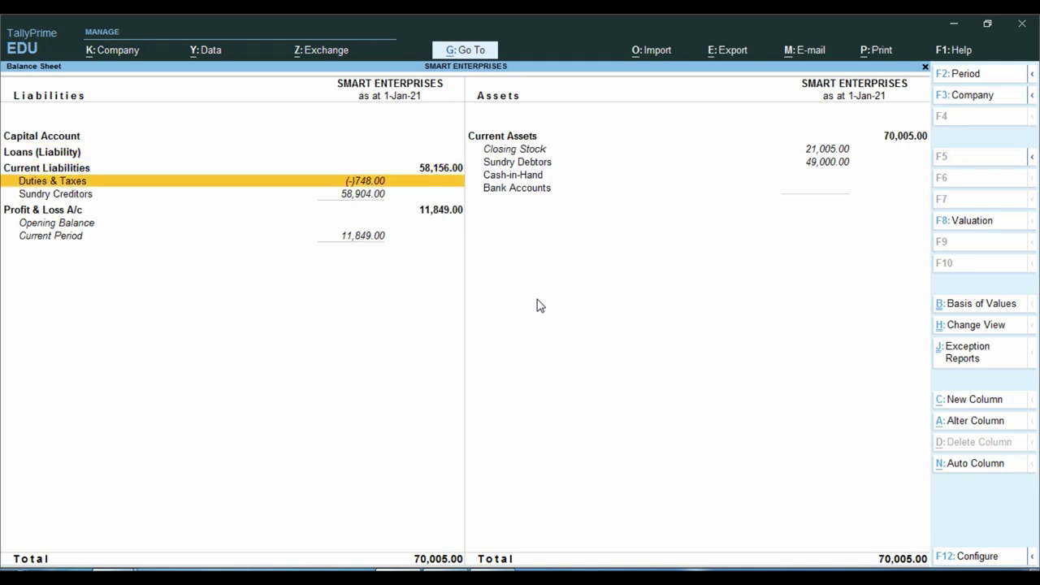
key("Return")
key("Return")
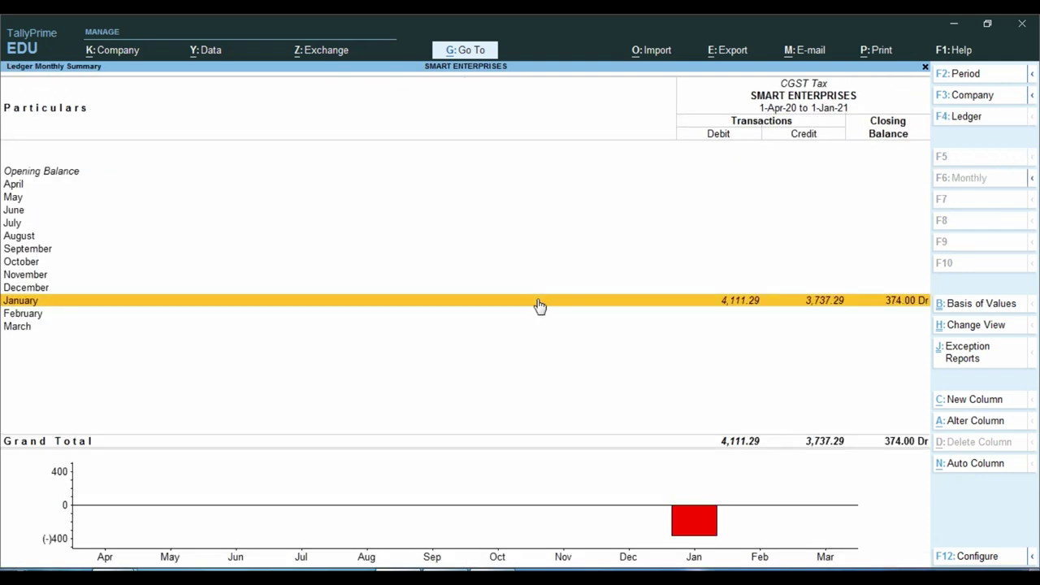
key("Return")
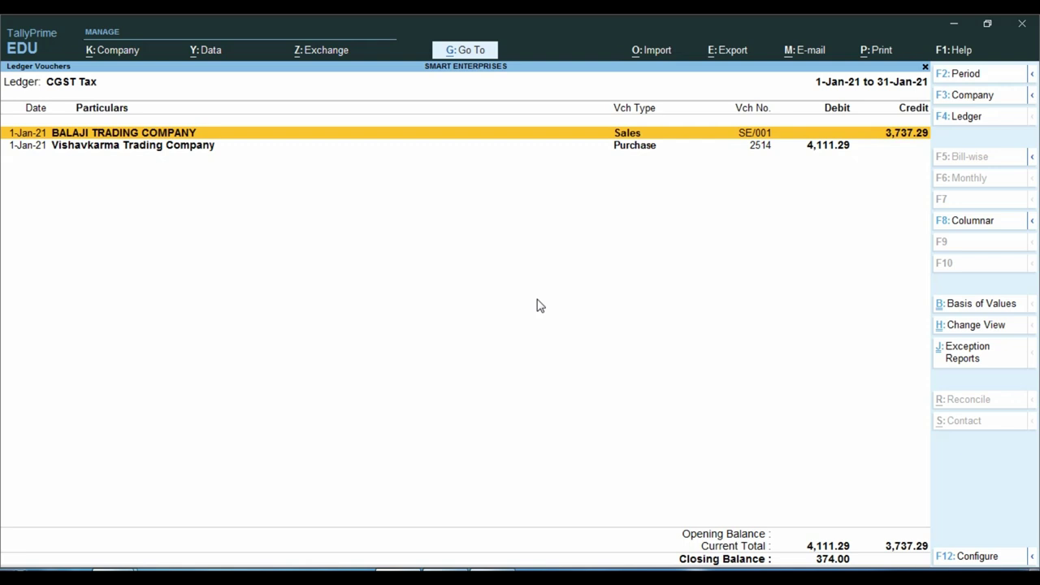
Review the SGST Tax ledger's January vouchers and close the reports back to the Gateway of Tally
key("Escape")
key("Escape")
key("Down")
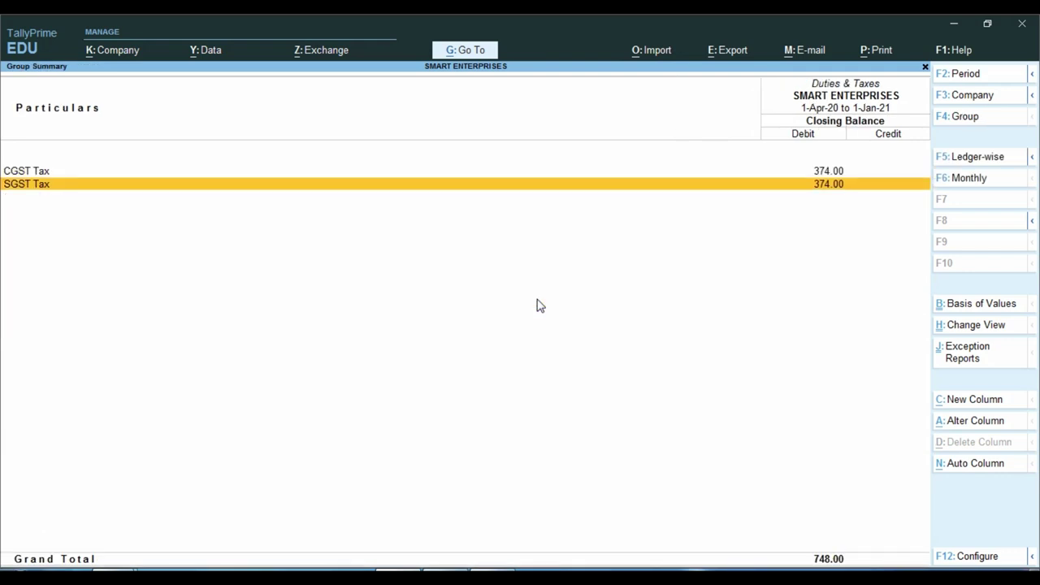
key("Return")
key("Return")
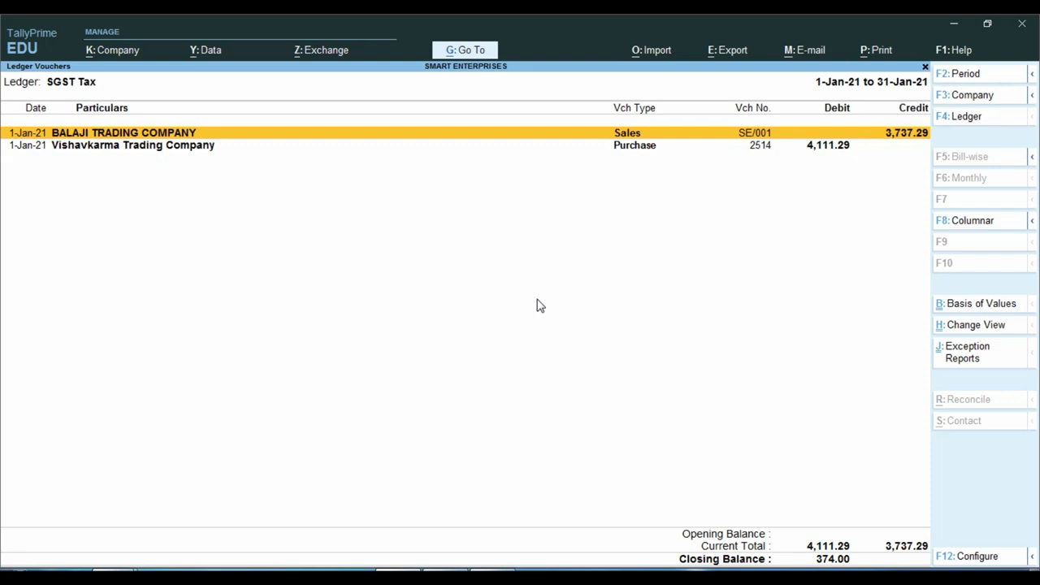
key("Escape")
key("Escape")
key("Escape")
key("Escape")
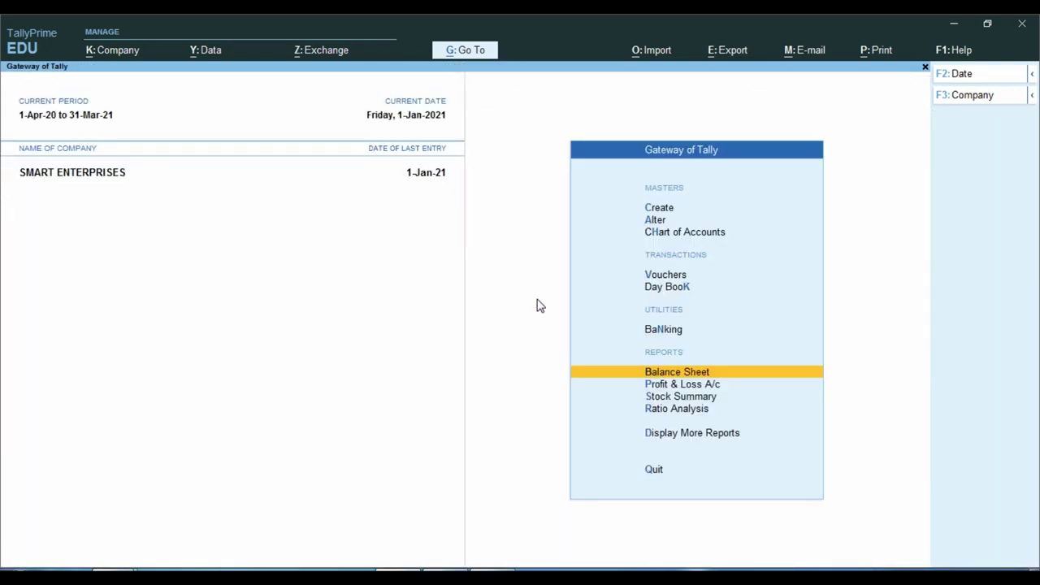
Open the GSTR-3B report from the GST Reports among the additional display reports
key("Down")
key("Down")
key("Down")
key("Down")
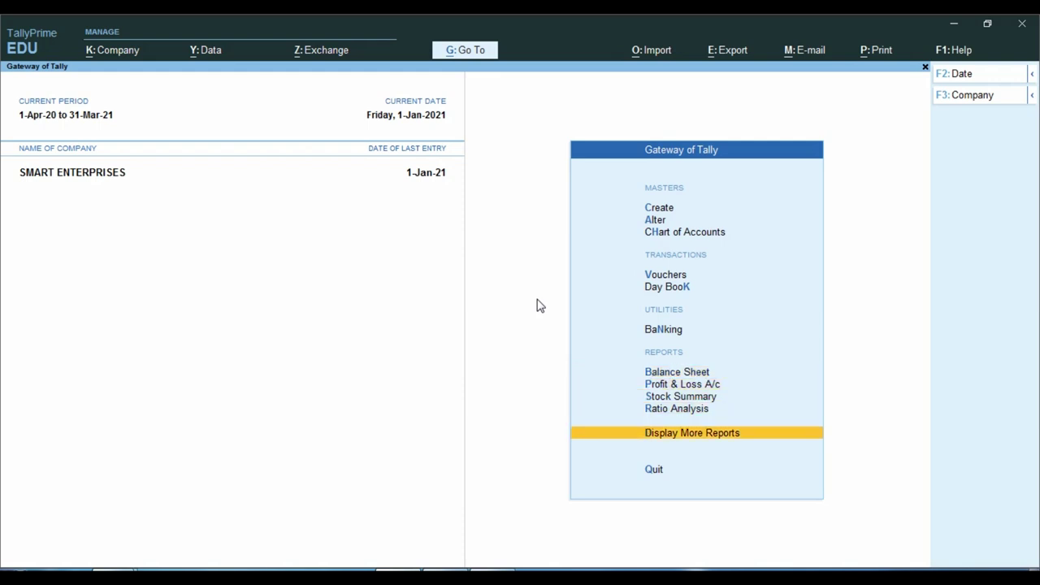
key("Return")
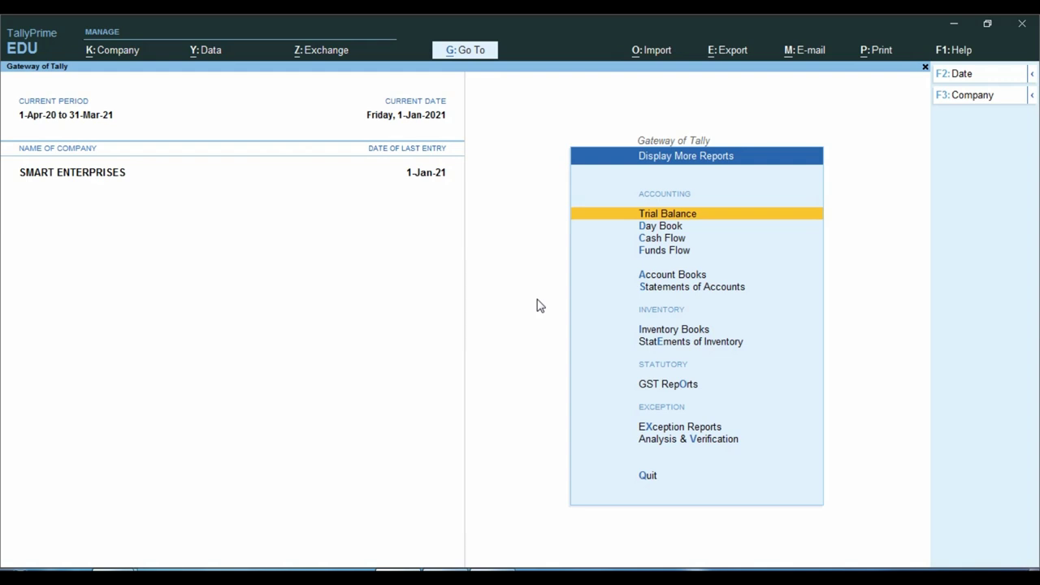
key("Down")
key("Down")
key("Down")
key("Down")
key("Down")
key("Down")
key("Down")
key("Down")
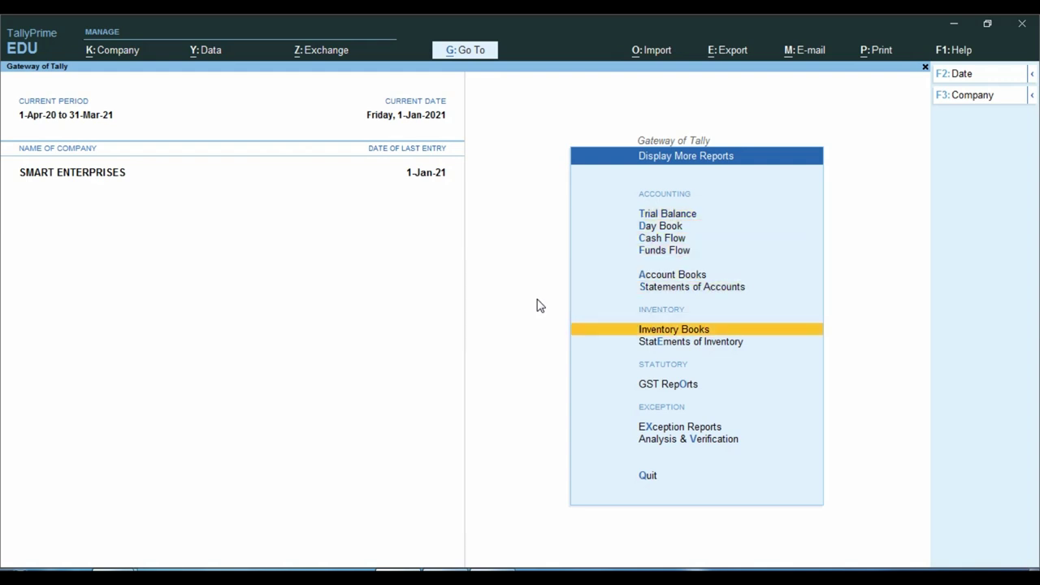
key("Return")
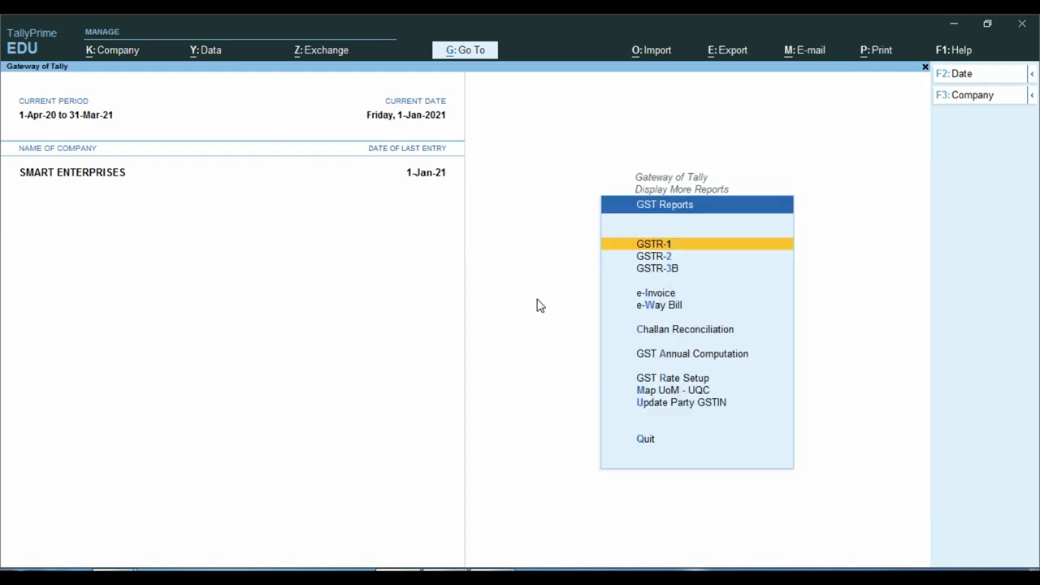
key("Down")
key("Down")
key("Return")
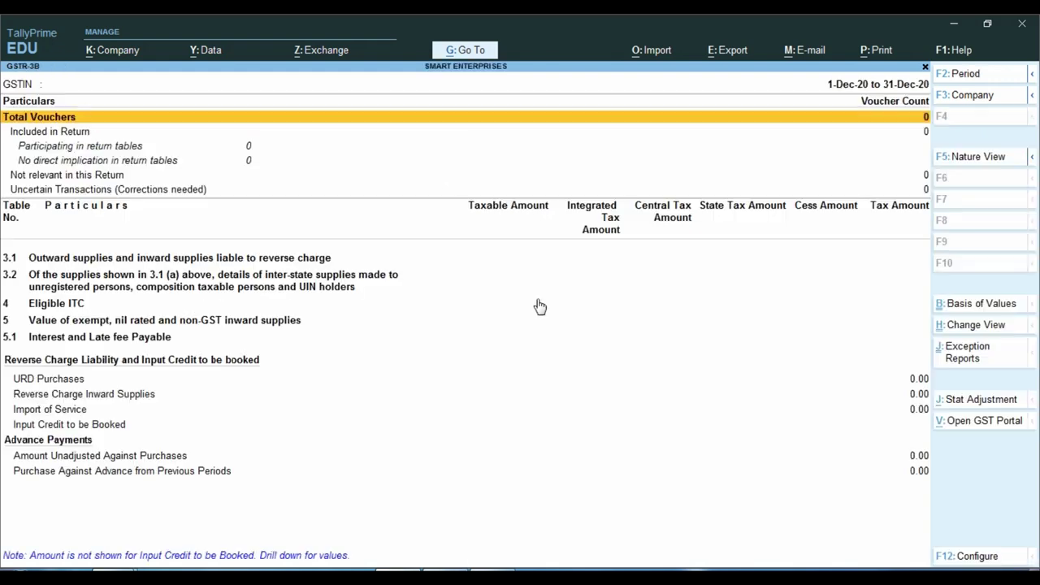
Set the GSTR-3B period to 1-Apr-20 to 1-Jan-21 and expand the return tables in detail
key("F2")
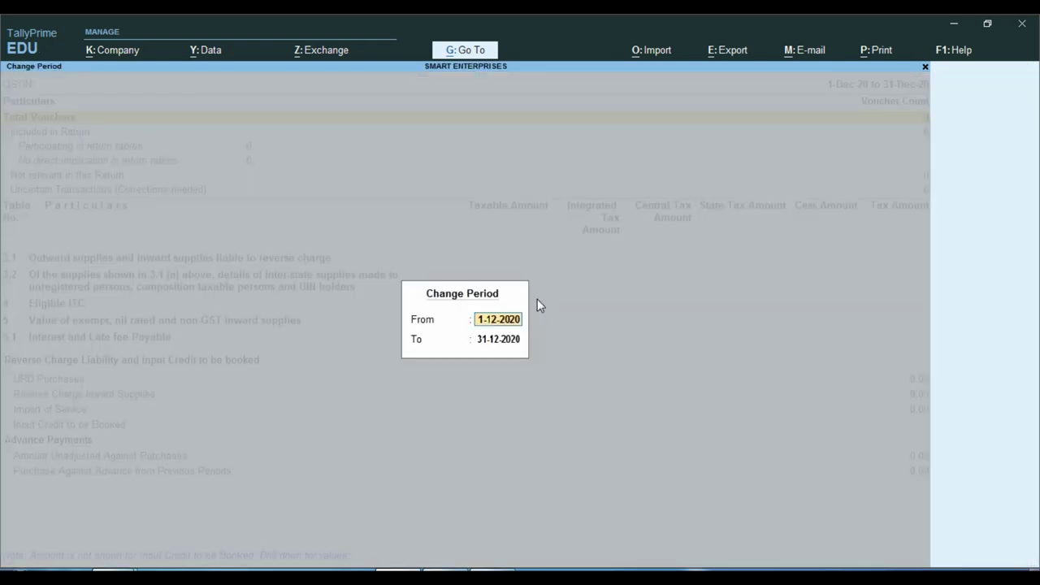
key("BackSpace")
key("Return")
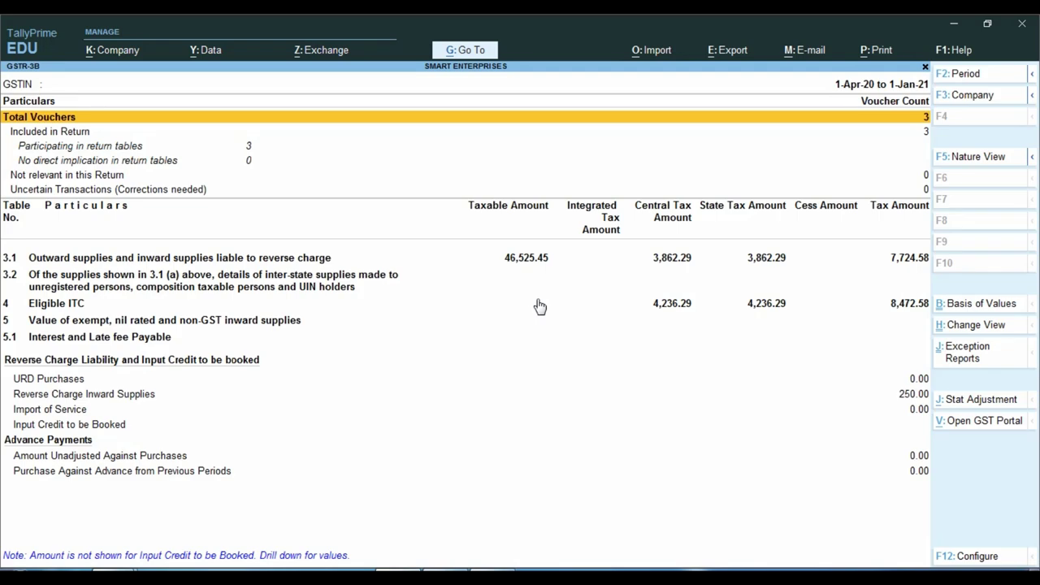
key("alt+F5")
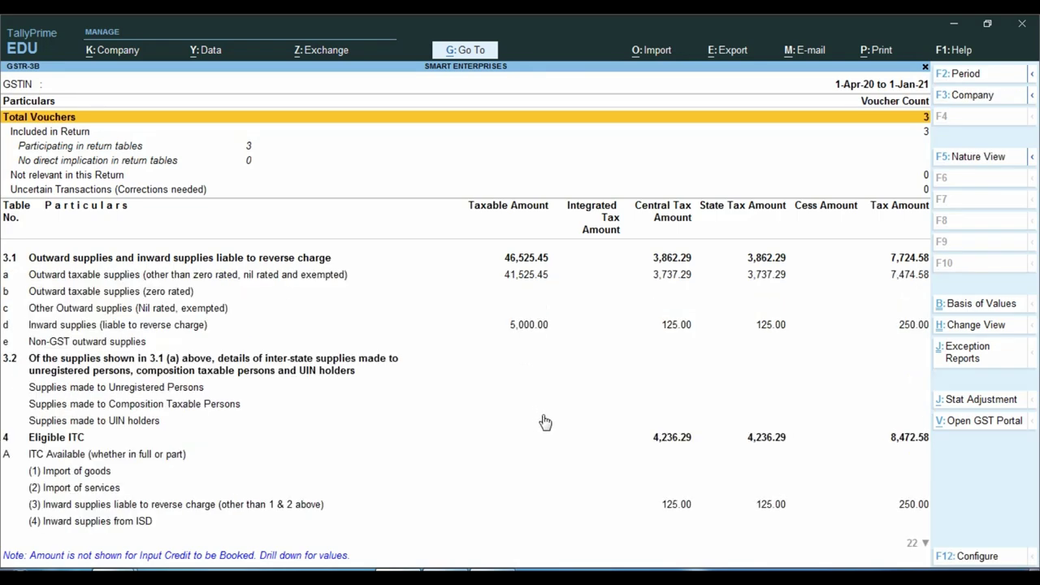
Examine the taxable, central and state tax amounts of inward supplies liable to reverse charge against outward taxable supplies in table 3.1
left_click(529, 329)
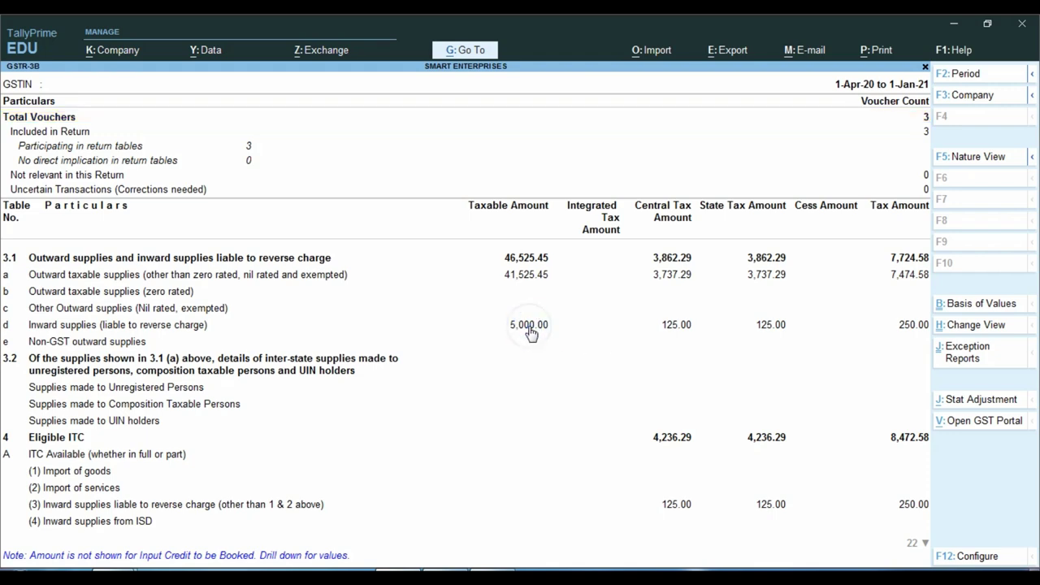
key("ctrl+1")
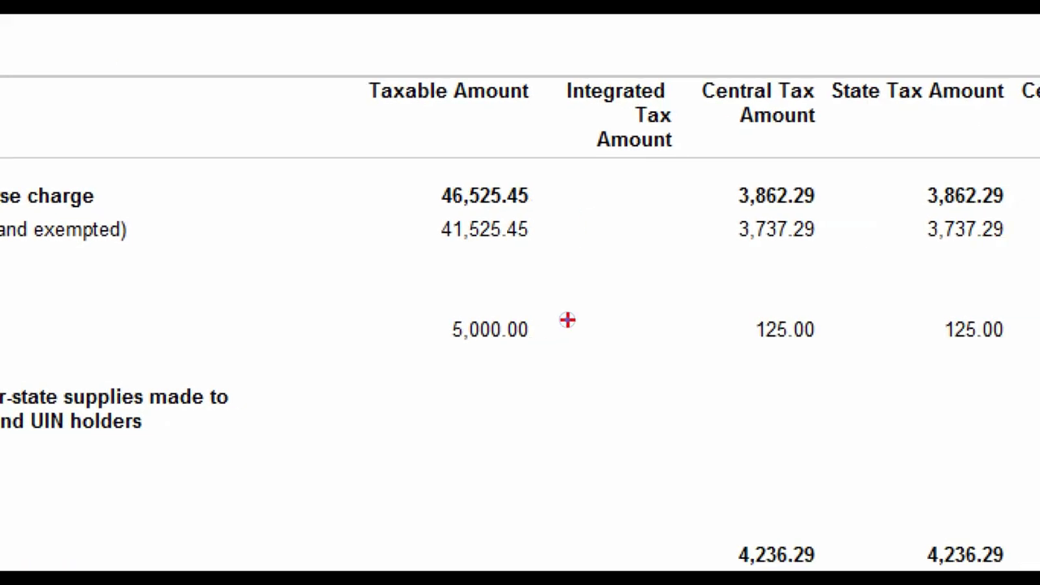
mouse_move(370, 295)
left_mouse_down()
mouse_move(1029, 386)
mouse_move(1016, 386)
left_mouse_up()
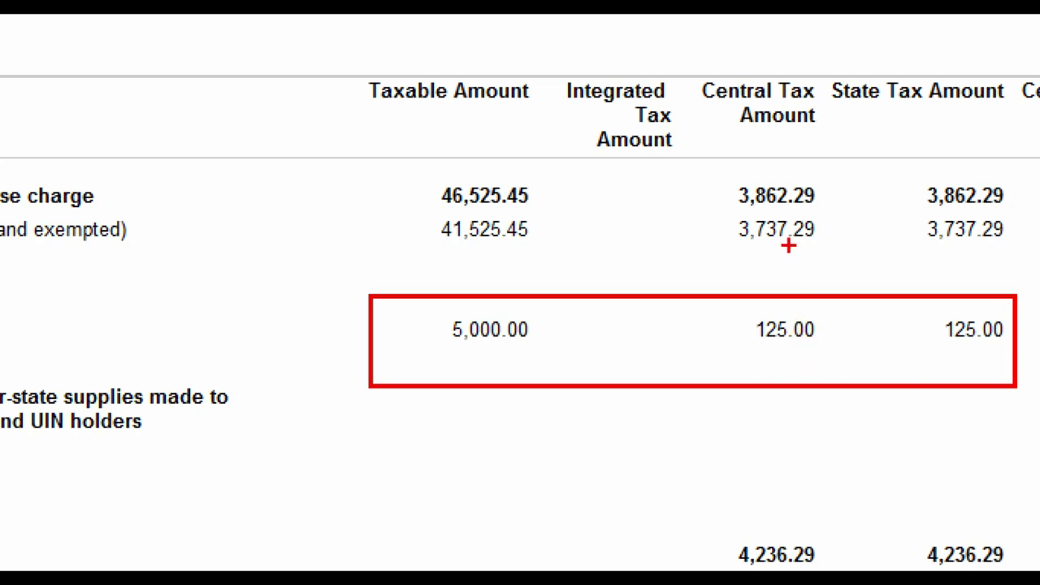
left_click_drag(712, 213, 855, 269)
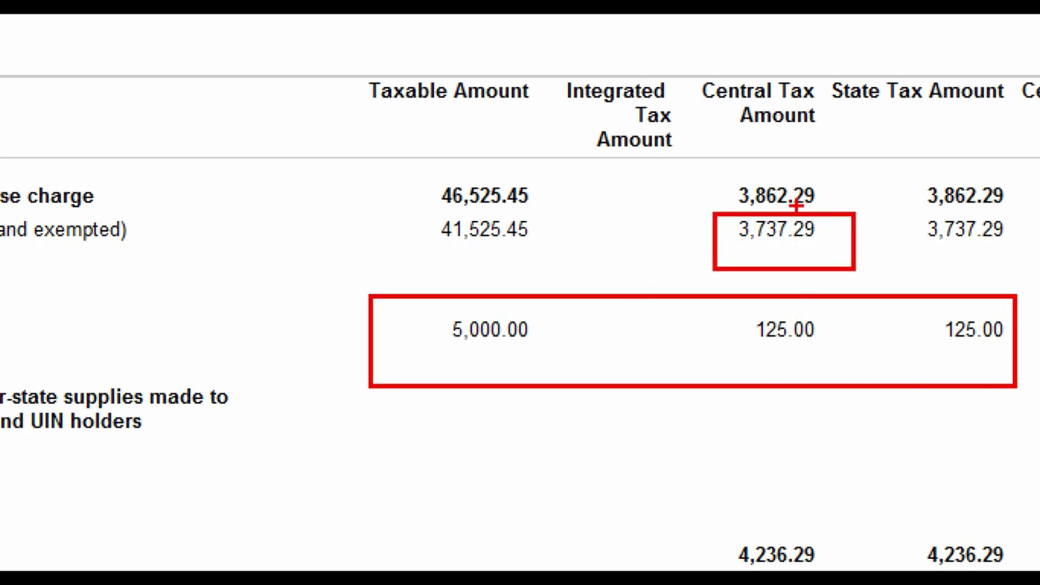
left_click_drag(708, 172, 858, 212)
mouse_move(821, 159)
left_mouse_down()
mouse_move(855, 200)
mouse_move(939, 118)
left_mouse_up()
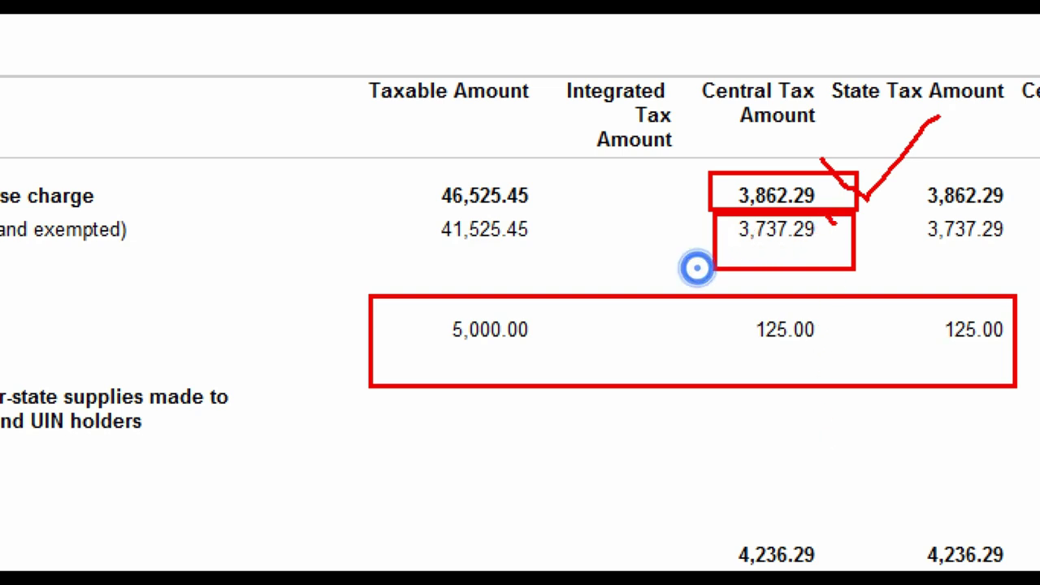
left_click_drag(828, 216, 888, 213)
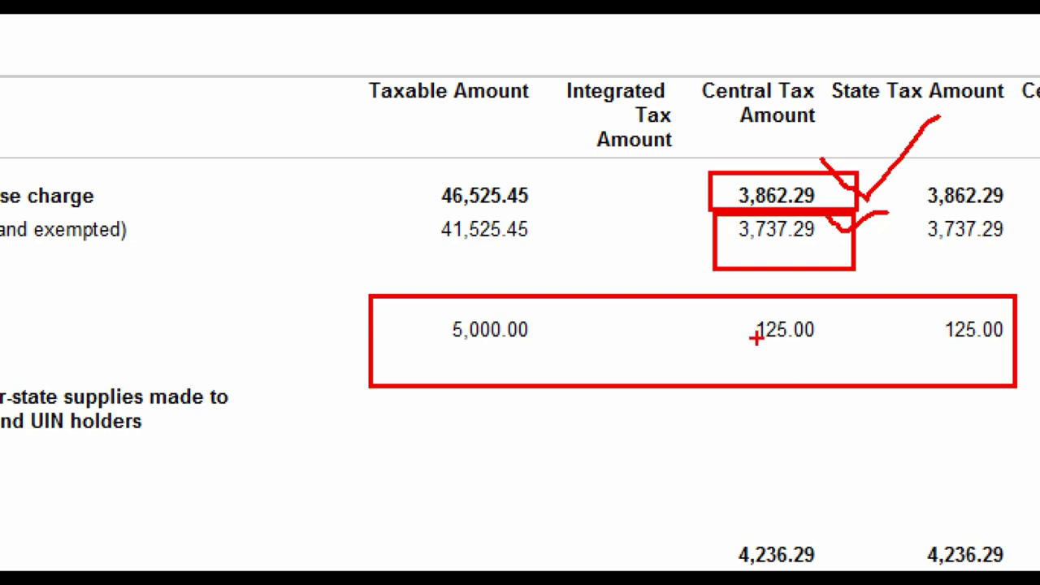
key("Escape")
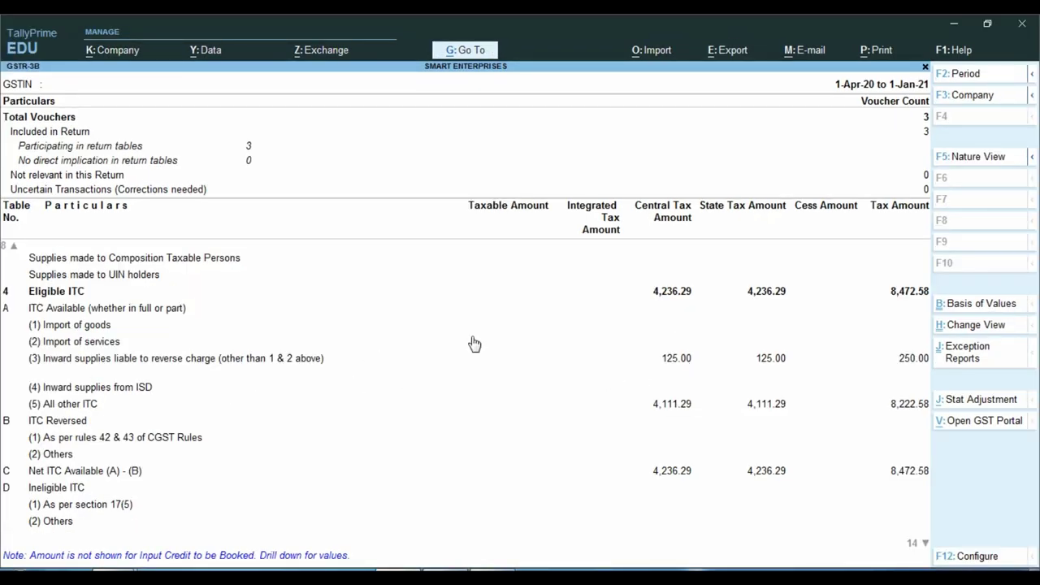
Examine the Eligible ITC in table 4, comparing inward supplies liable to reverse charge with All other ITC
scroll(443, 381, "up", 3)
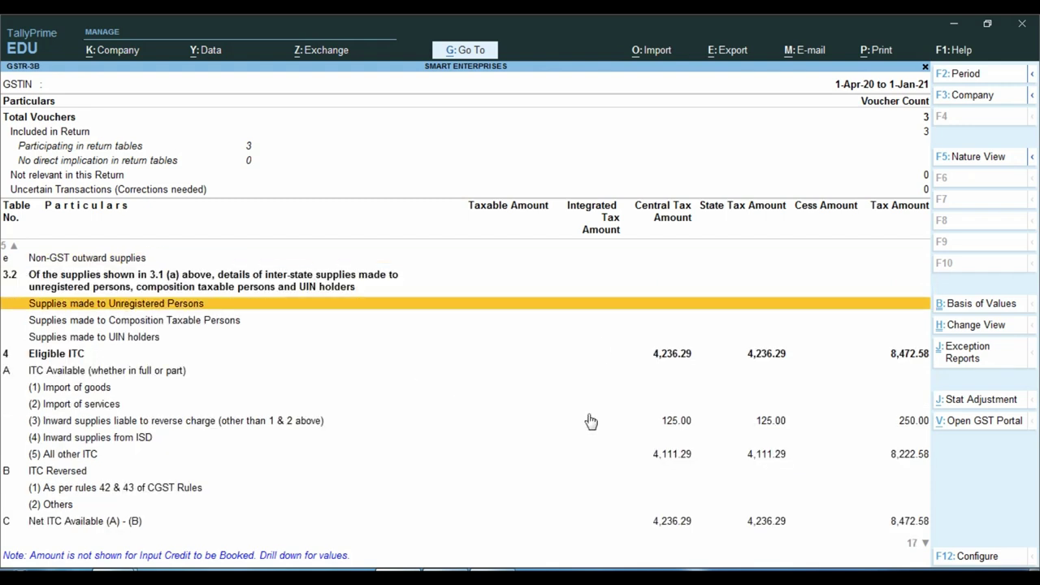
scroll(591, 421, "down", 16)
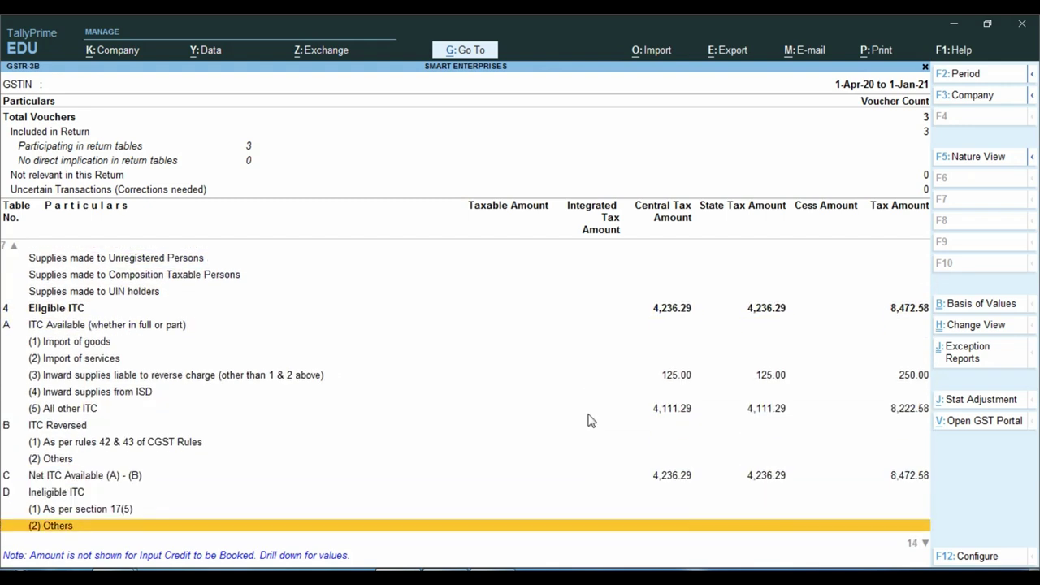
scroll(590, 421, "down", 2)
scroll(591, 421, "up", 9)
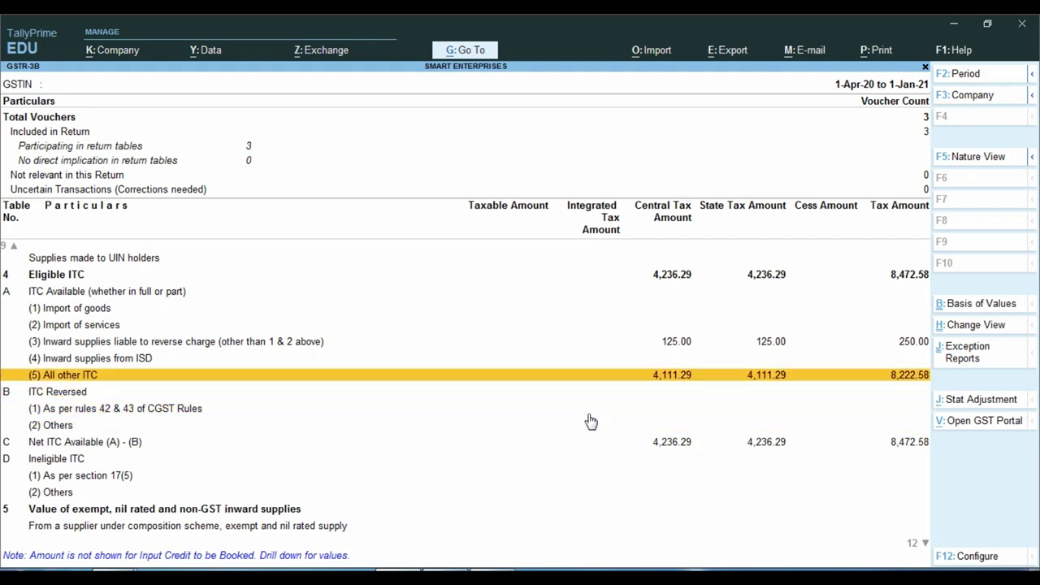
key("ctrl")
left_click(686, 348)
key("ctrl")
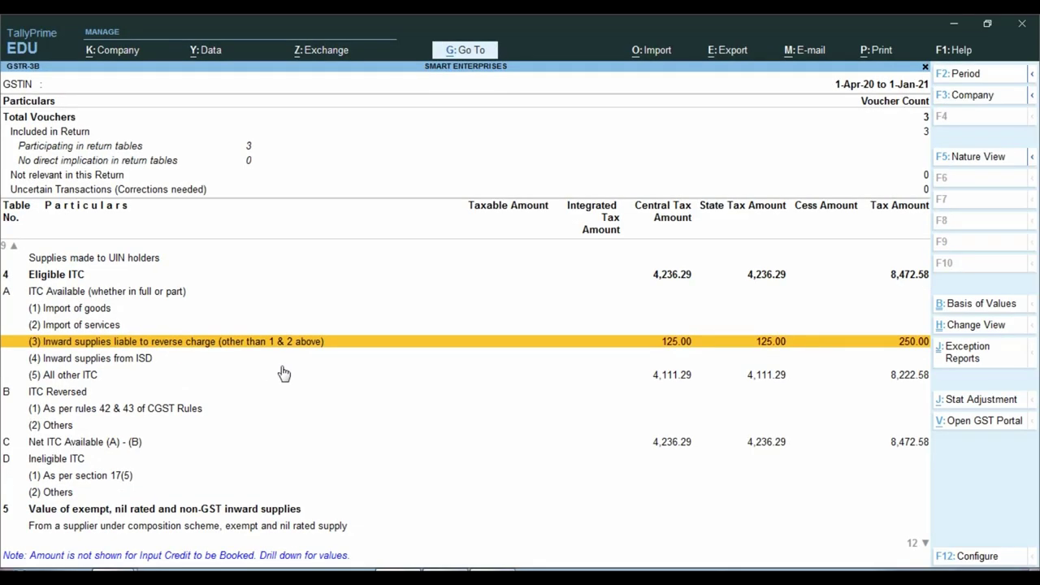
left_click(80, 379)
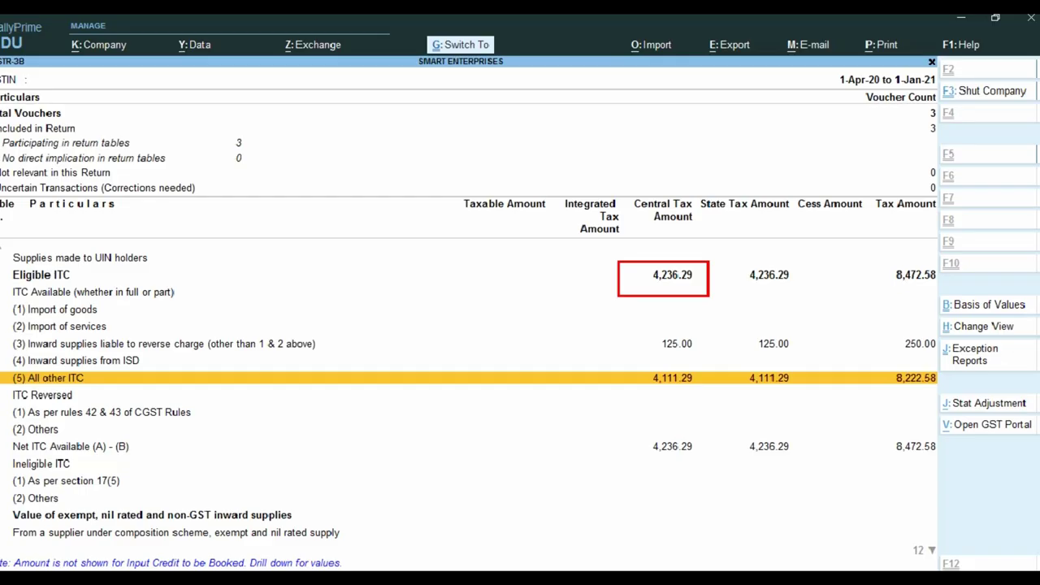
Go to the Reverse Charge Inward Supplies line under Reverse Charge Liability and Input Credit to be booked
key("Down")
key("Down")
key("Down")
key("Down")
key("Down")
key("Down")
key("Down")
key("Down")
key("Down")
key("Down")
key("Down")
key("Down")
key("Down")
key("Down")
key("Down")
key("Down")
key("Down")
key("Down")
key("Down")
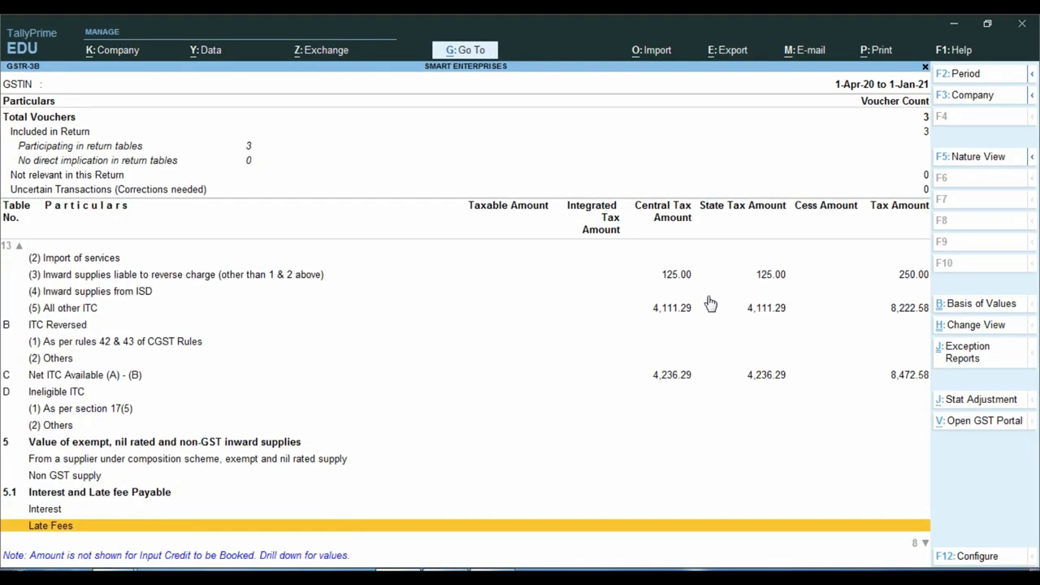
key("Up")
key("Up")
key("Up")
key("Up")
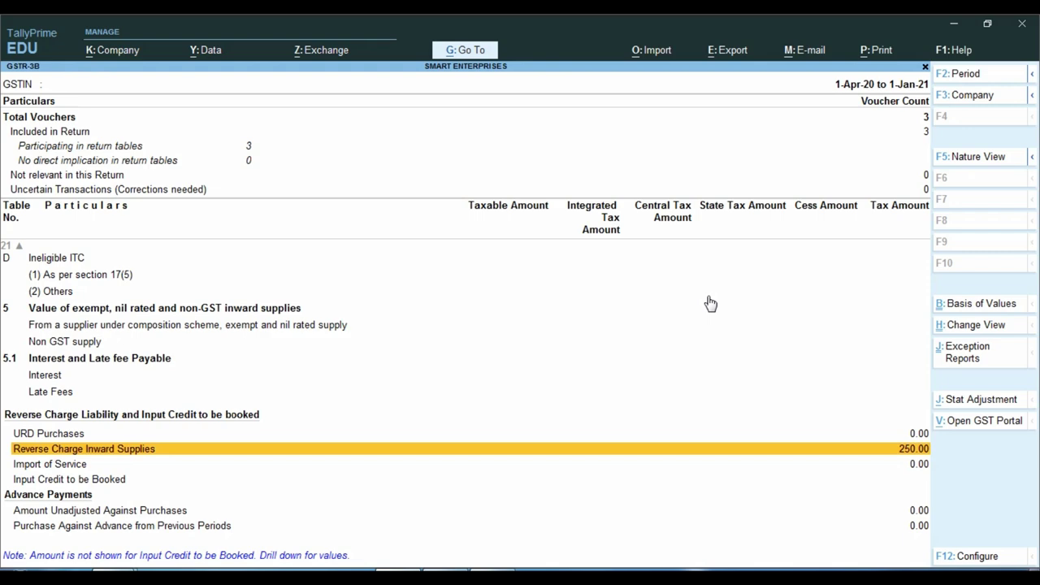